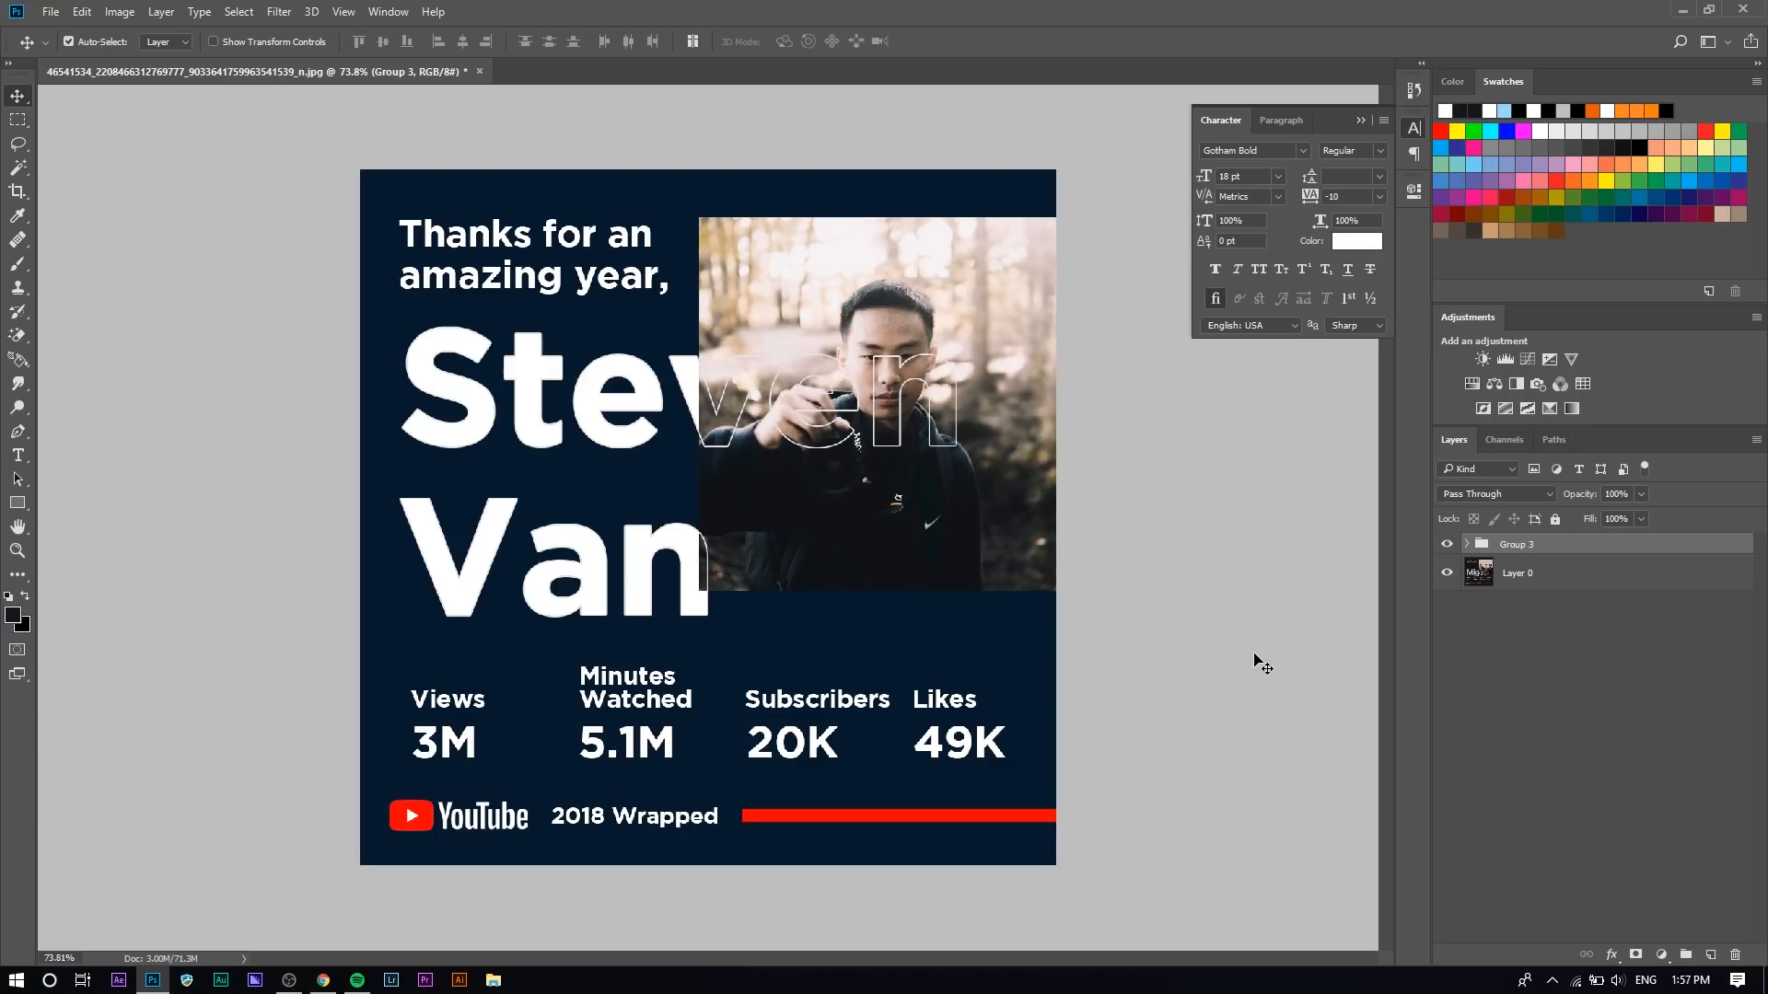
# Step: Compare how the outlined lettering crosses the photo in the YouTube poster and, with Group 3 hidden, in the Spotify reference
pyautogui.scroll(5, 747, 413)
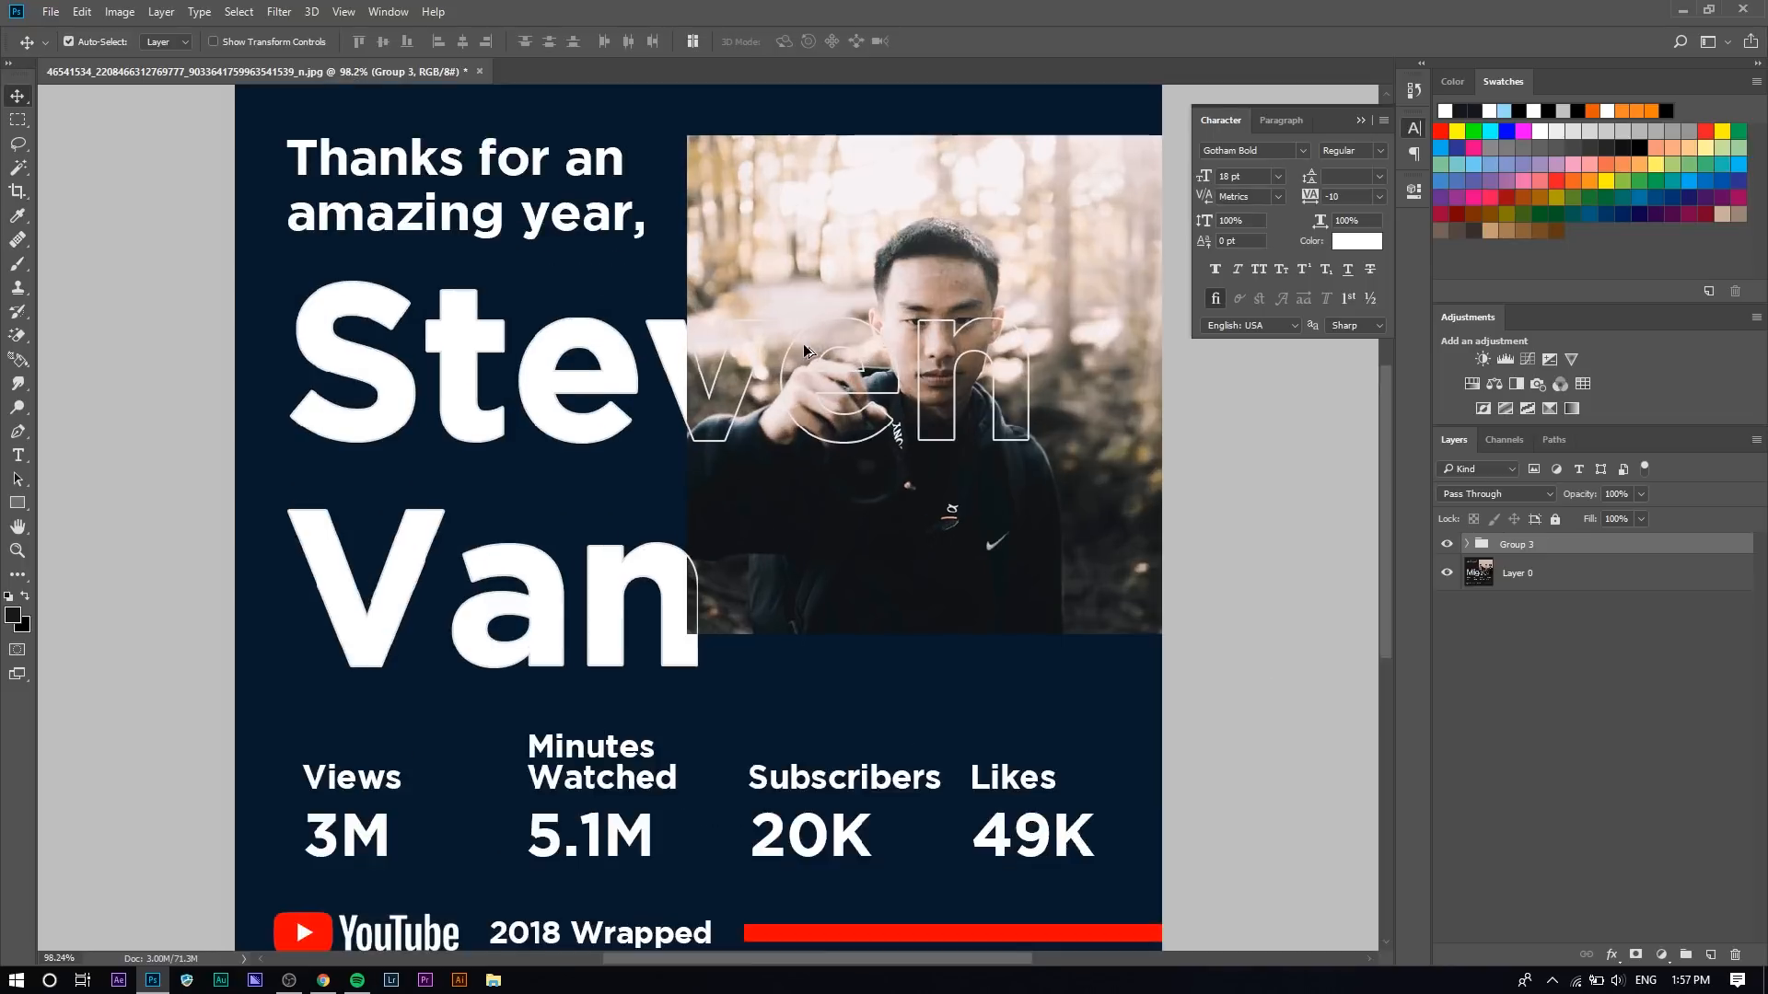
pyautogui.scroll(1, 572, 539)
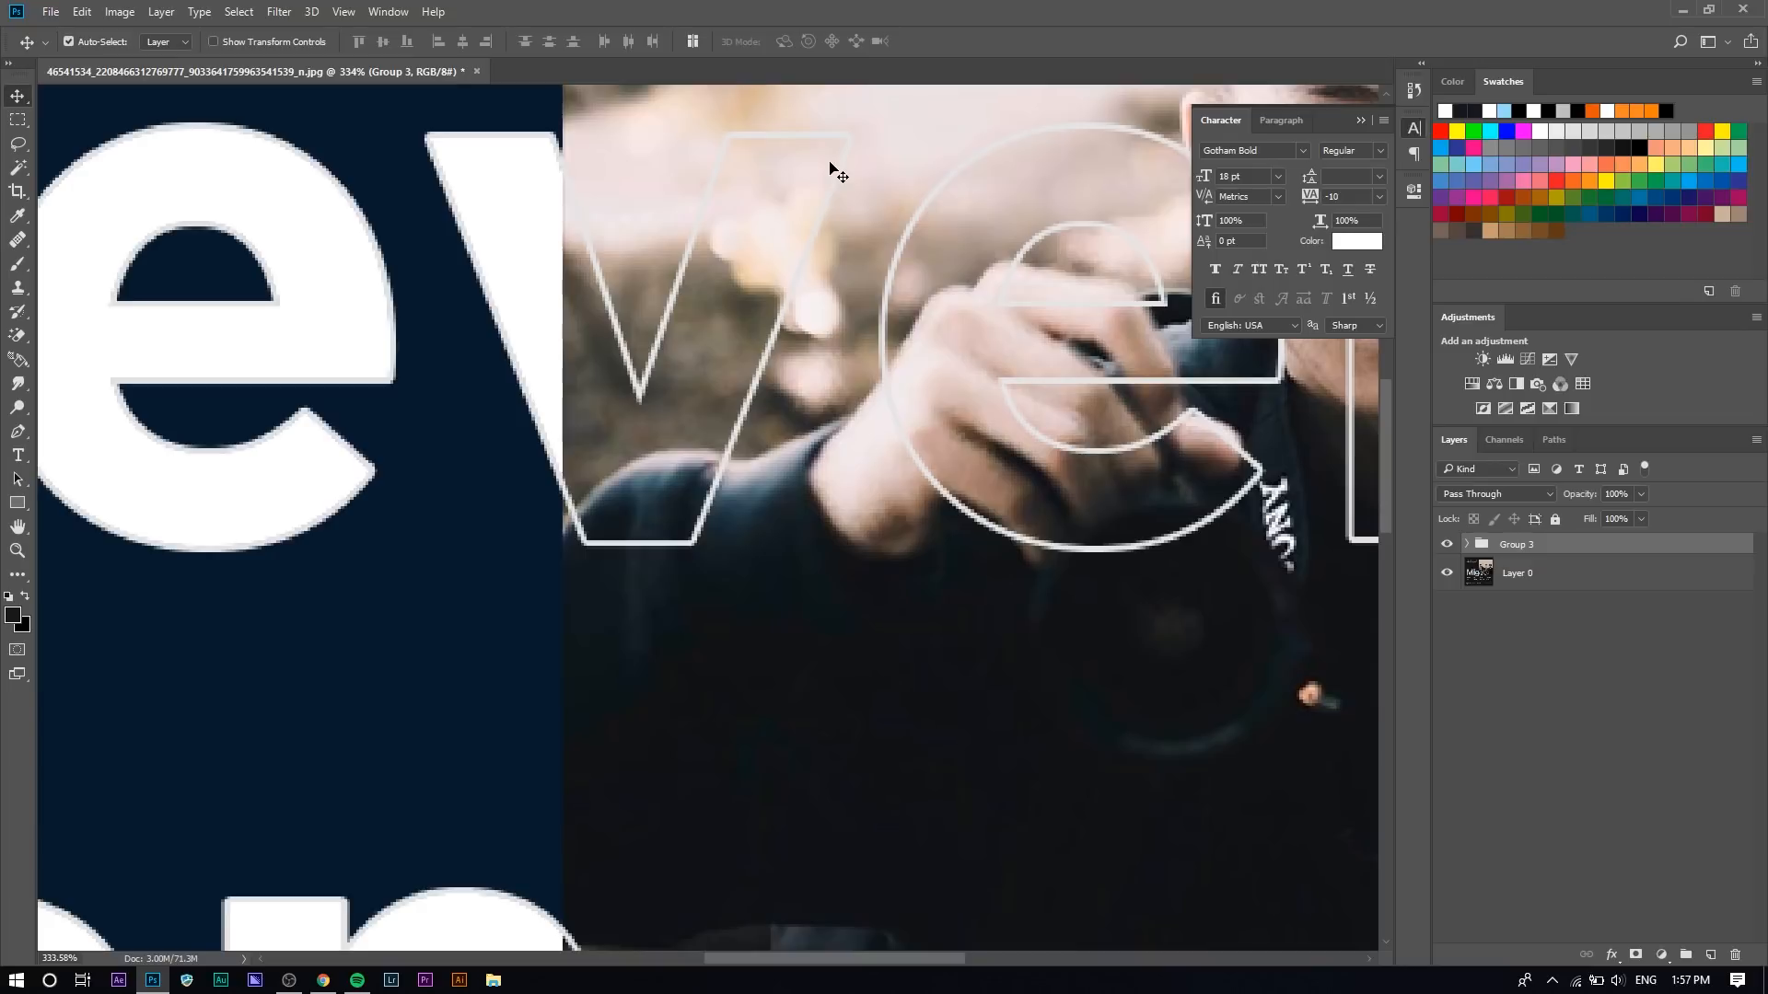
pyautogui.scroll(-6, 720, 307)
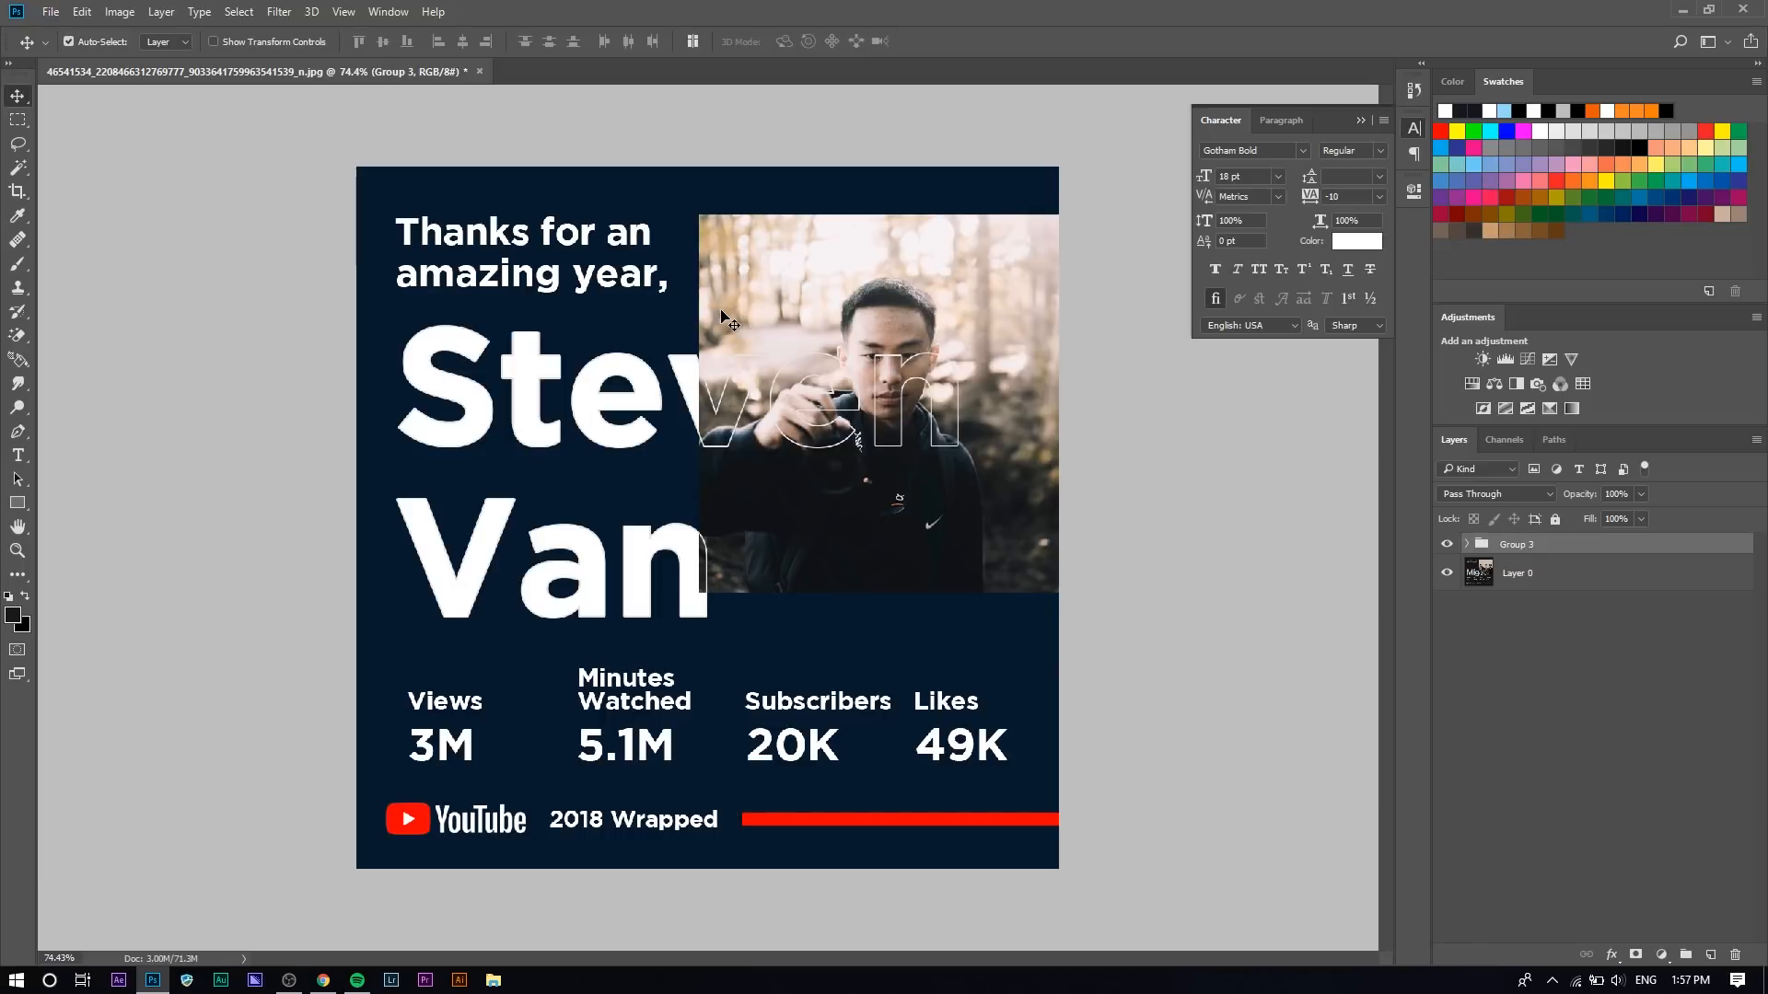
pyautogui.scroll(5, 505, 665)
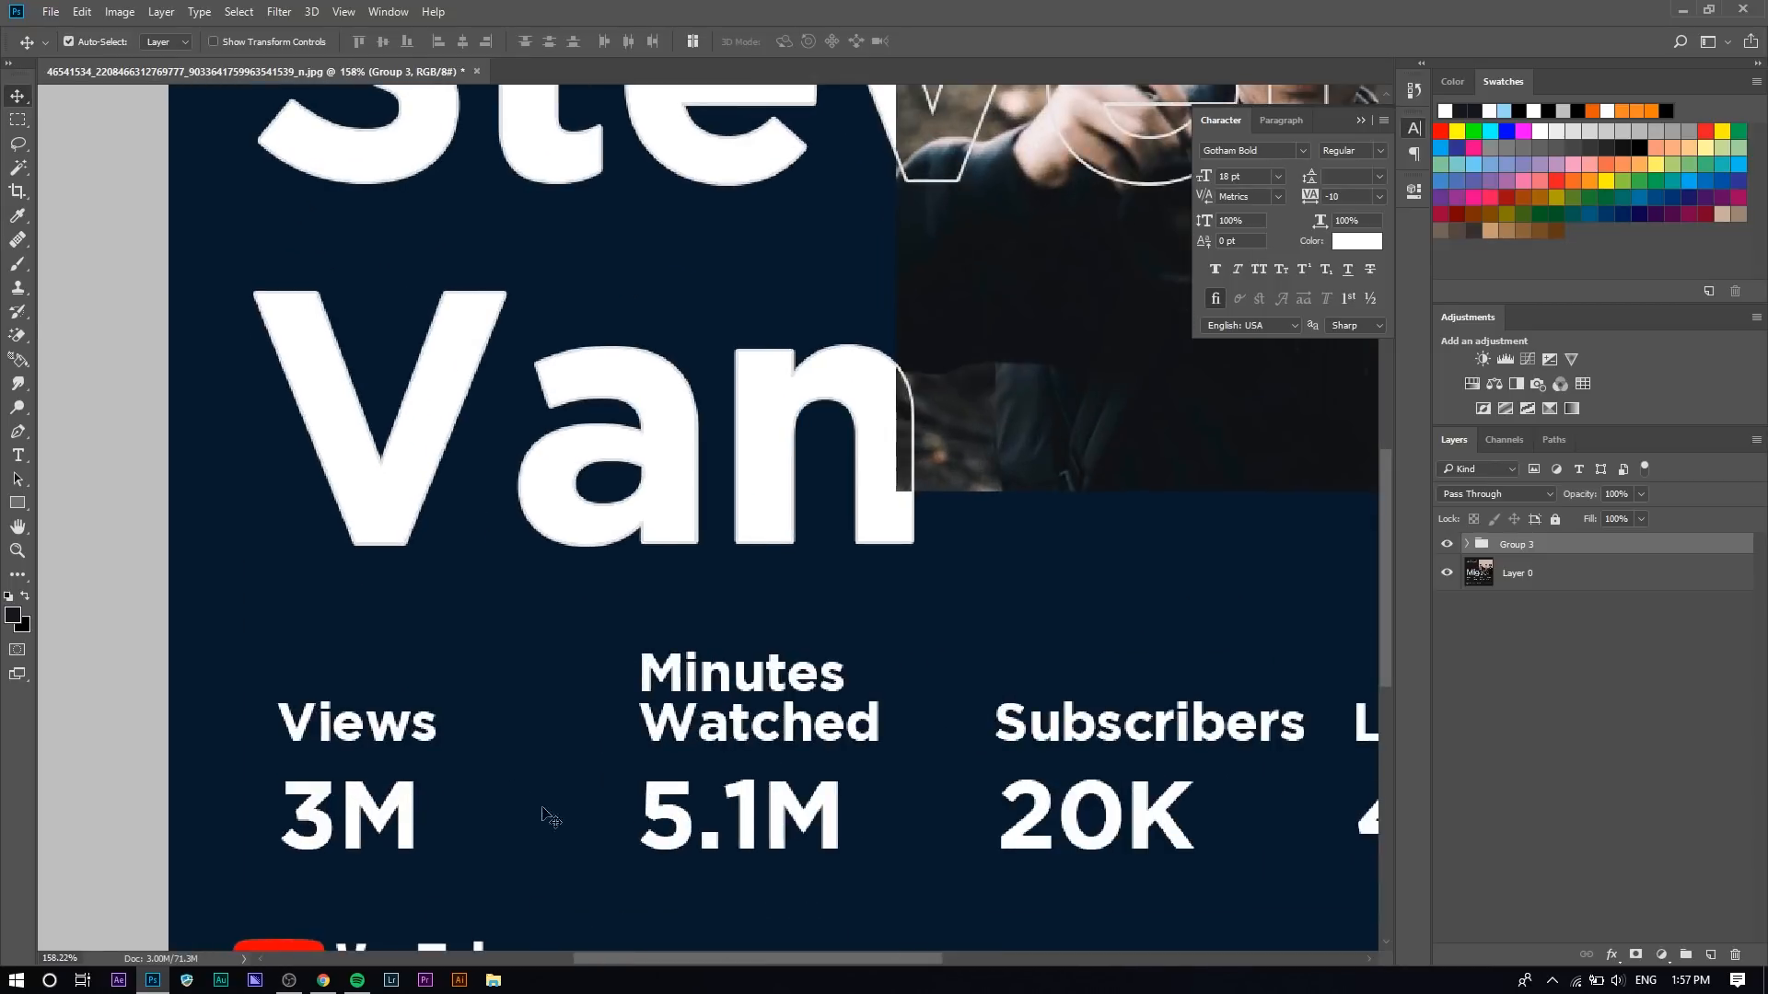
pyautogui.scroll(-3, 752, 805)
pyautogui.scroll(-2, 700, 790)
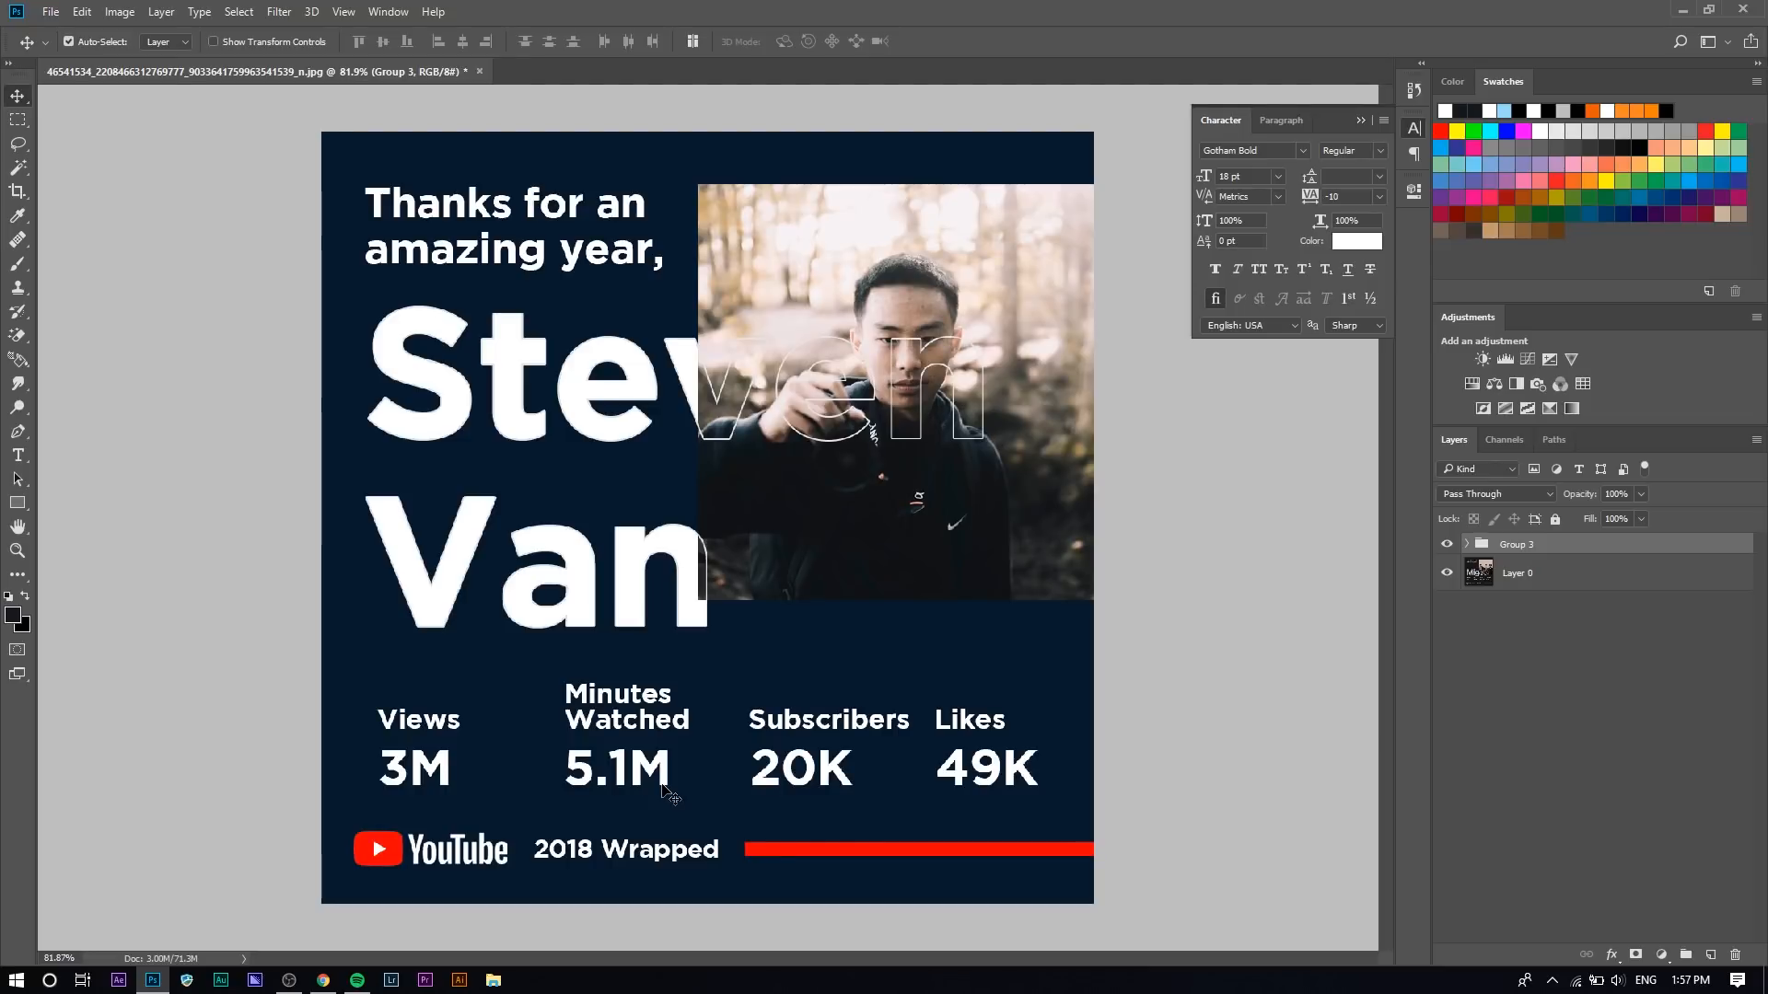
pyautogui.click(1444, 547)
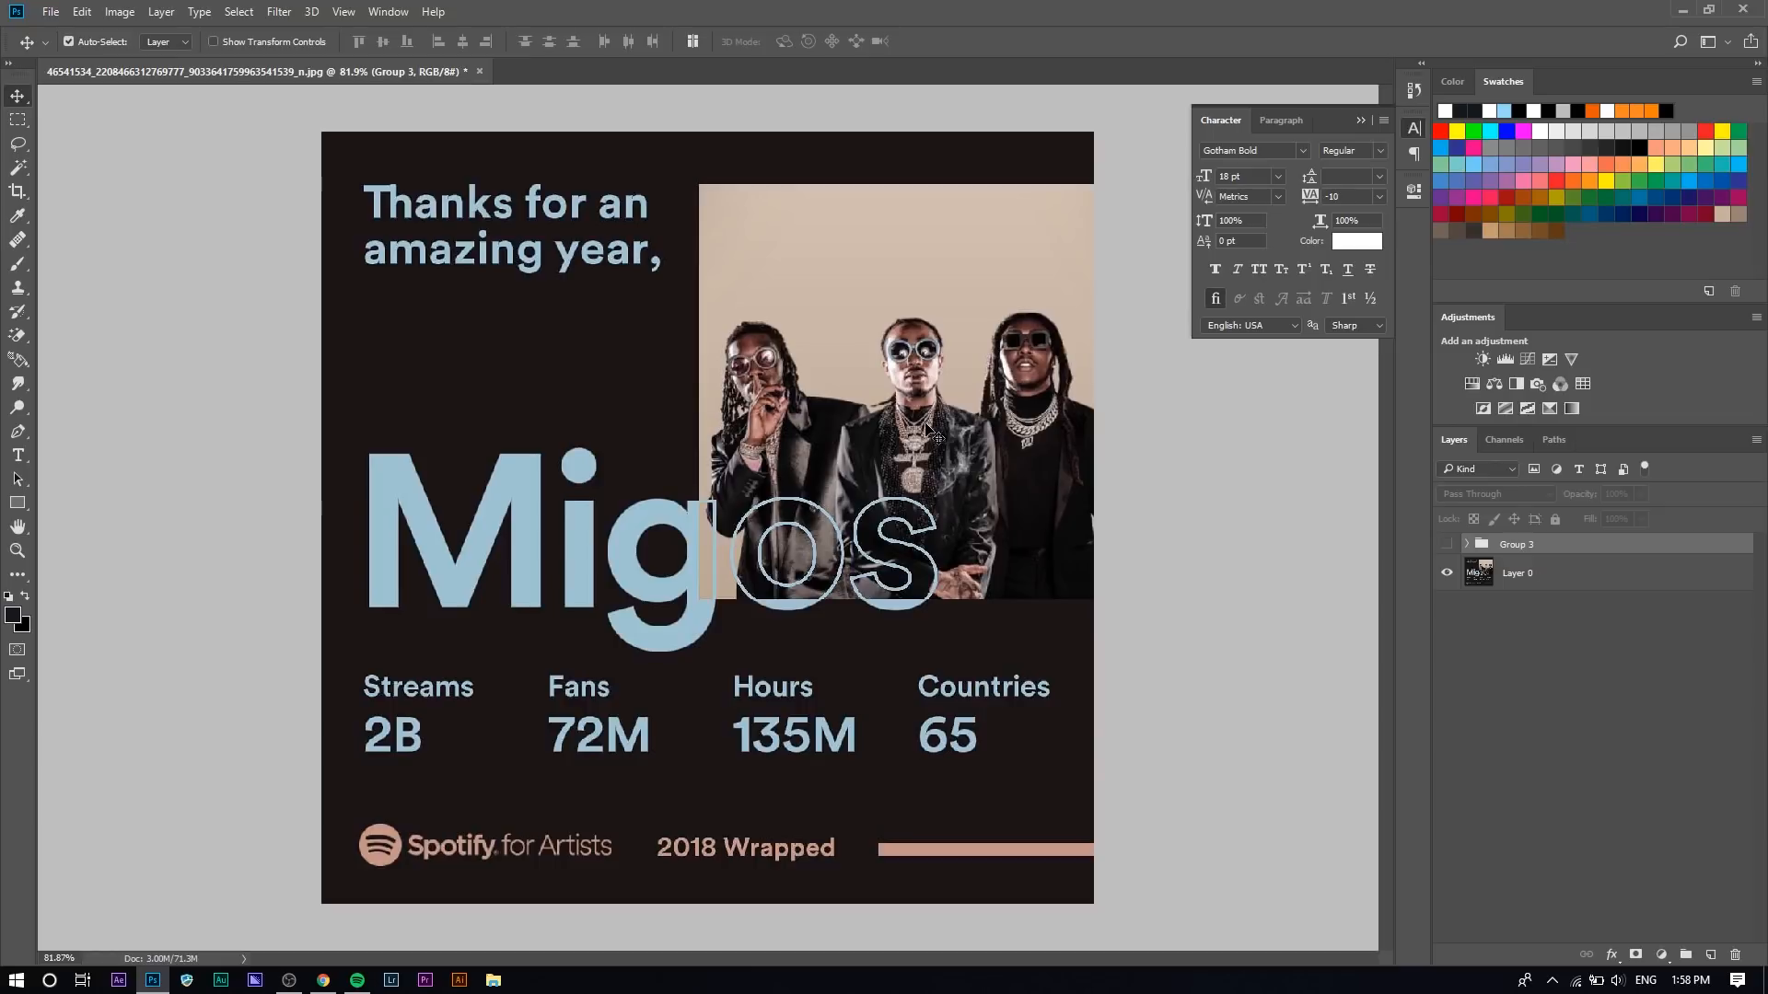
pyautogui.scroll(5, 707, 604)
pyautogui.scroll(2, 654, 379)
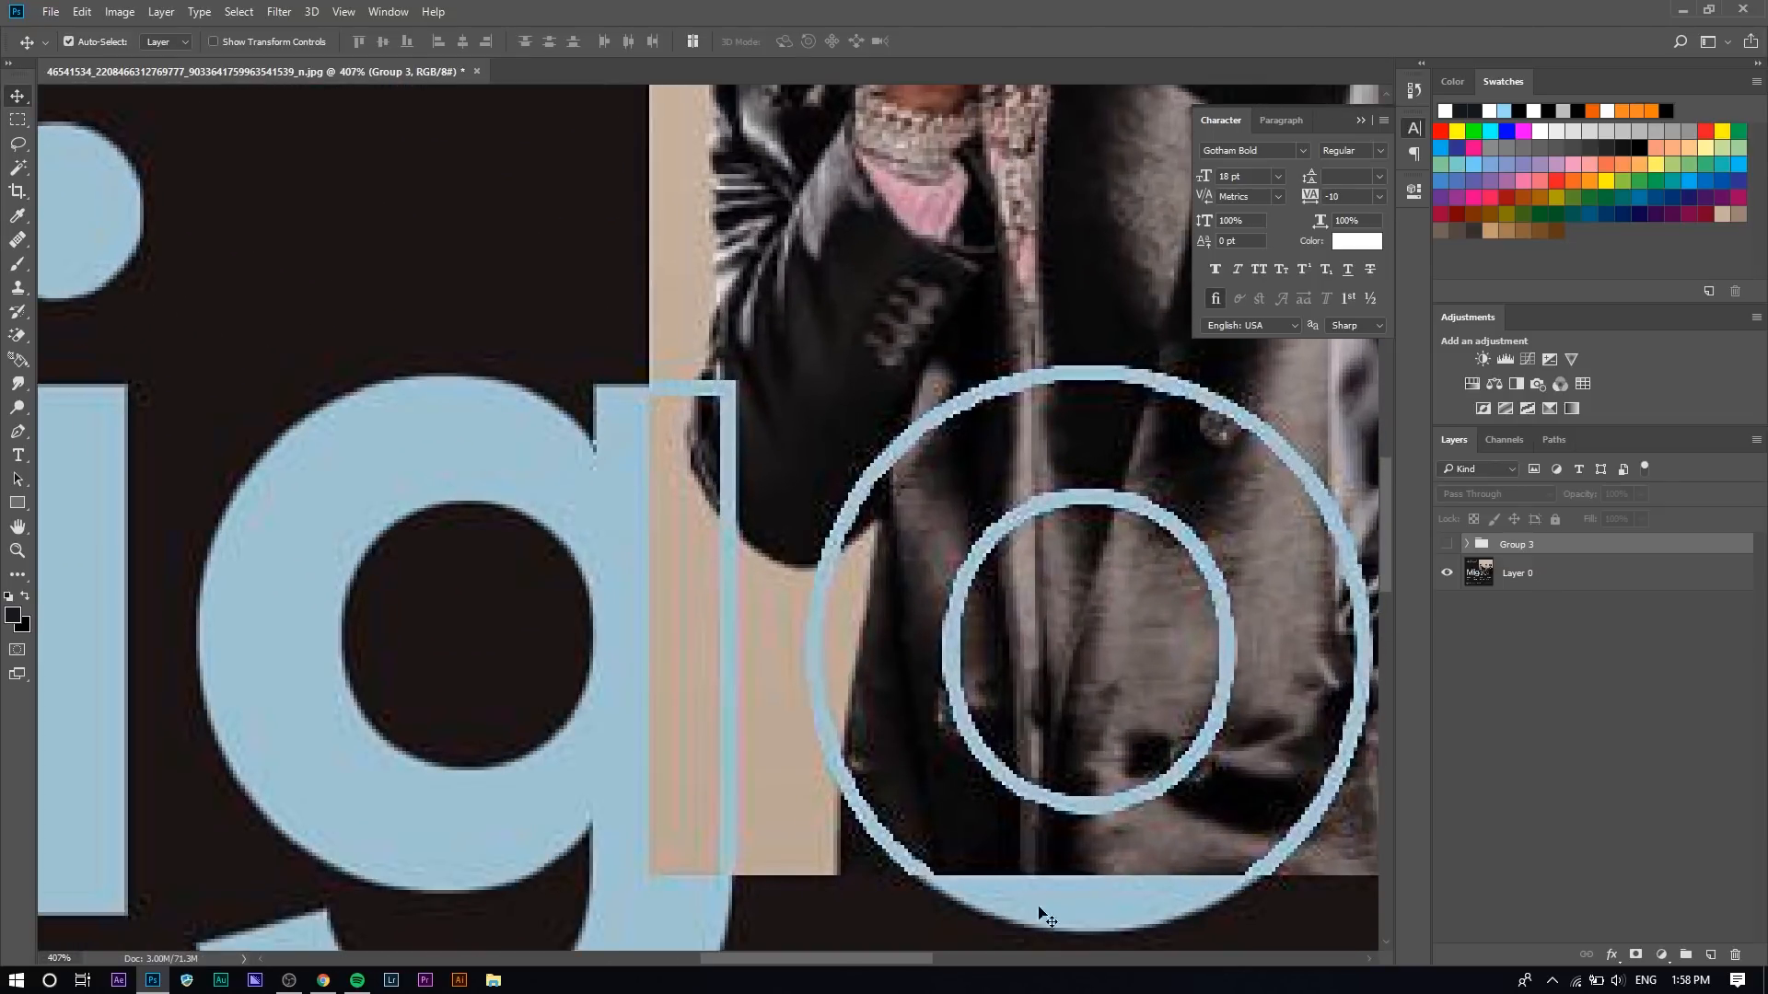
pyautogui.scroll(-7, 466, 734)
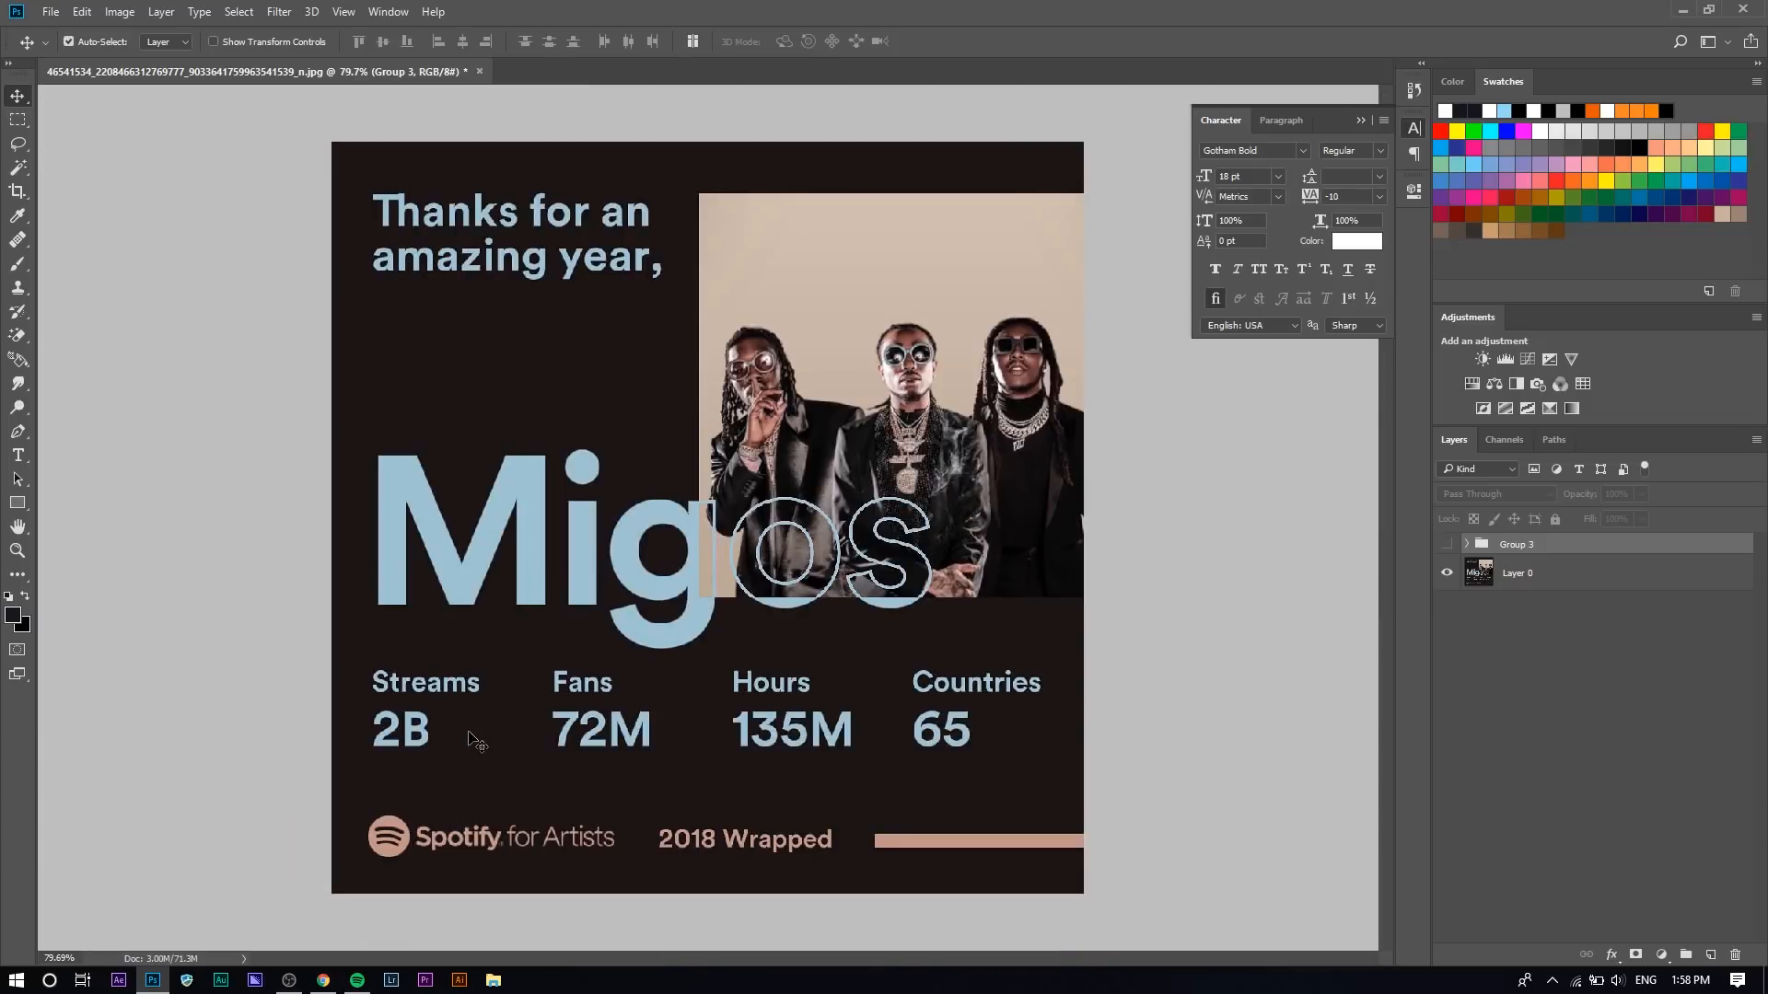
# Step: Hide Layer 0 and add a new layer filled with the dark foreground color
pyautogui.click(1446, 573)
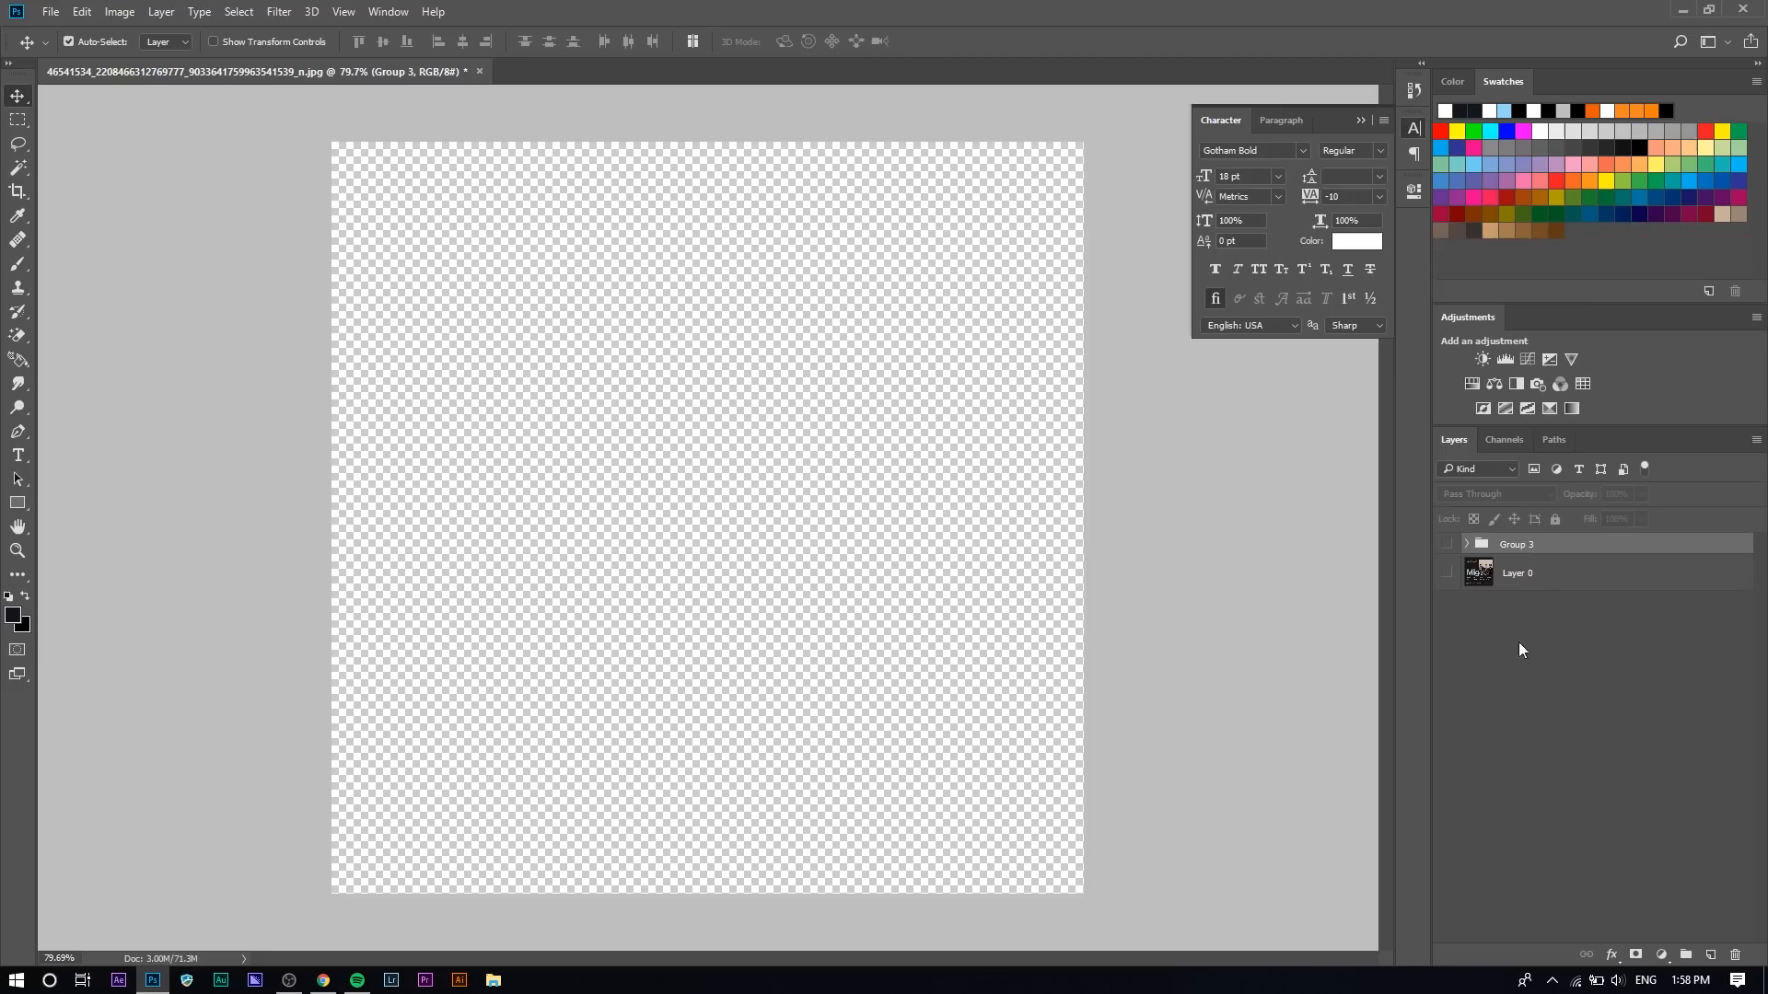
pyautogui.click(1710, 955)
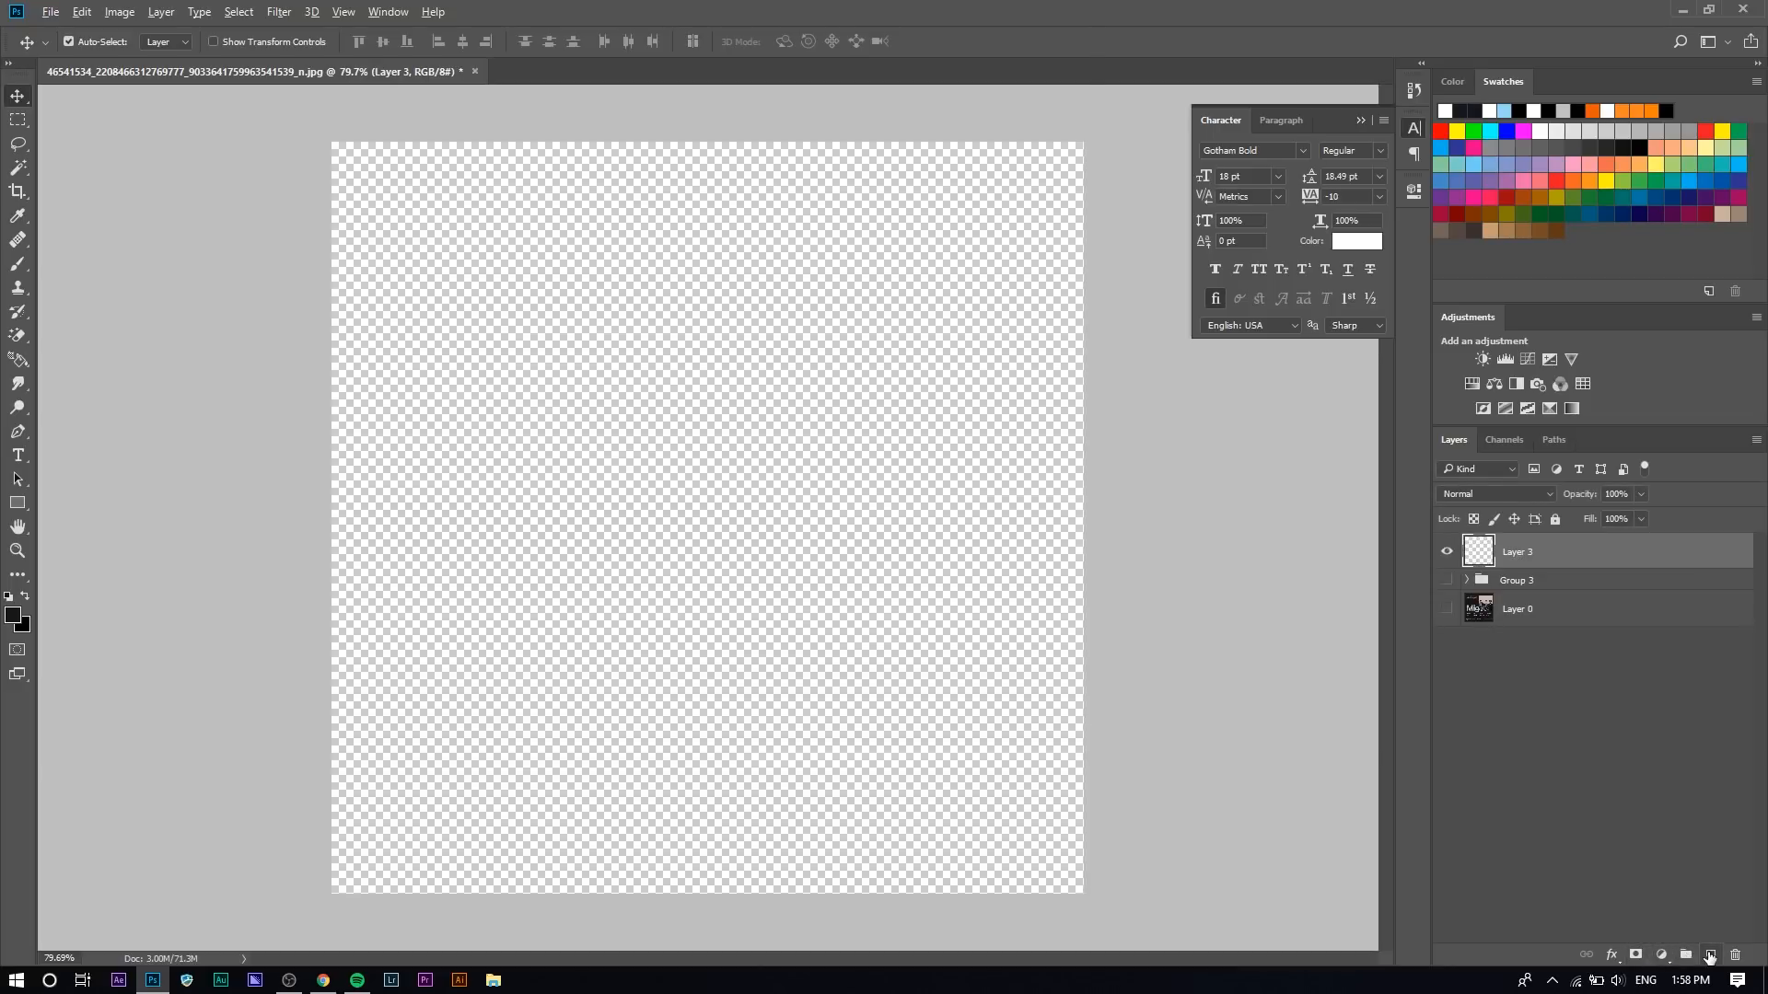
pyautogui.hotkey('alt', 'BackSpace')
# Step: Add the name as two lines of white Gotham Bold text and enlarge it to about 152 pt near the canvas centre
pyautogui.click(18, 455)
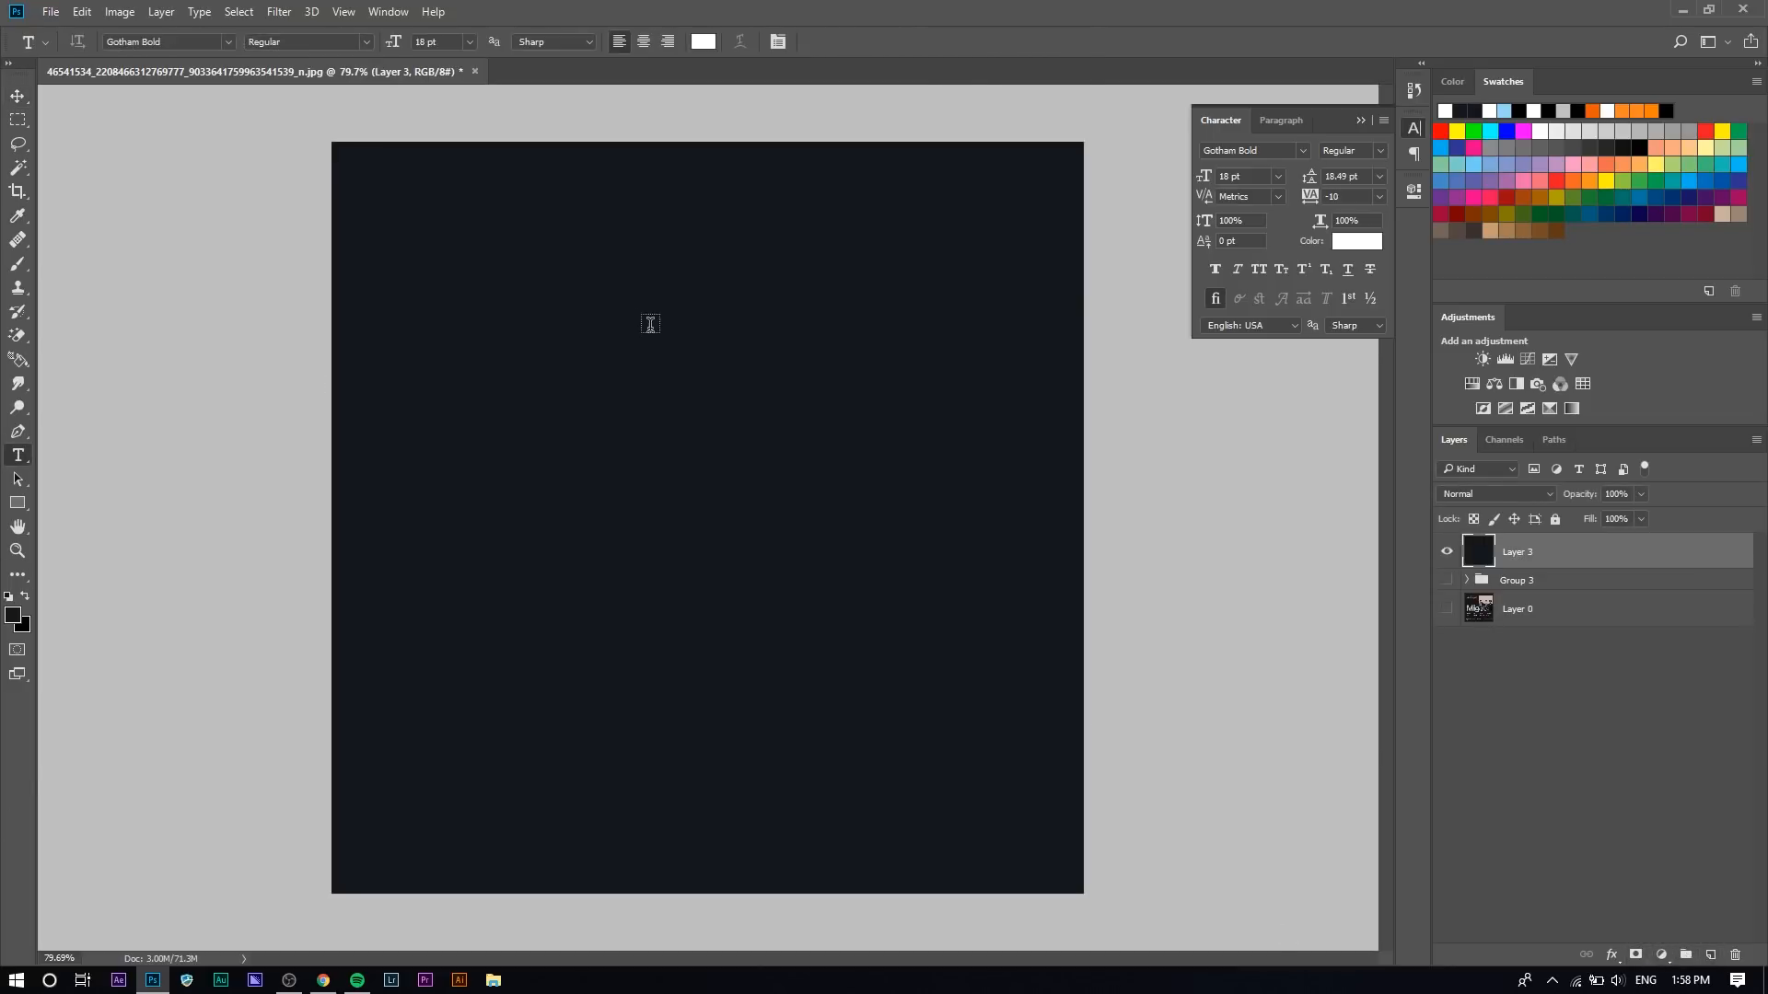
pyautogui.click(642, 322)
pyautogui.write('Steven')
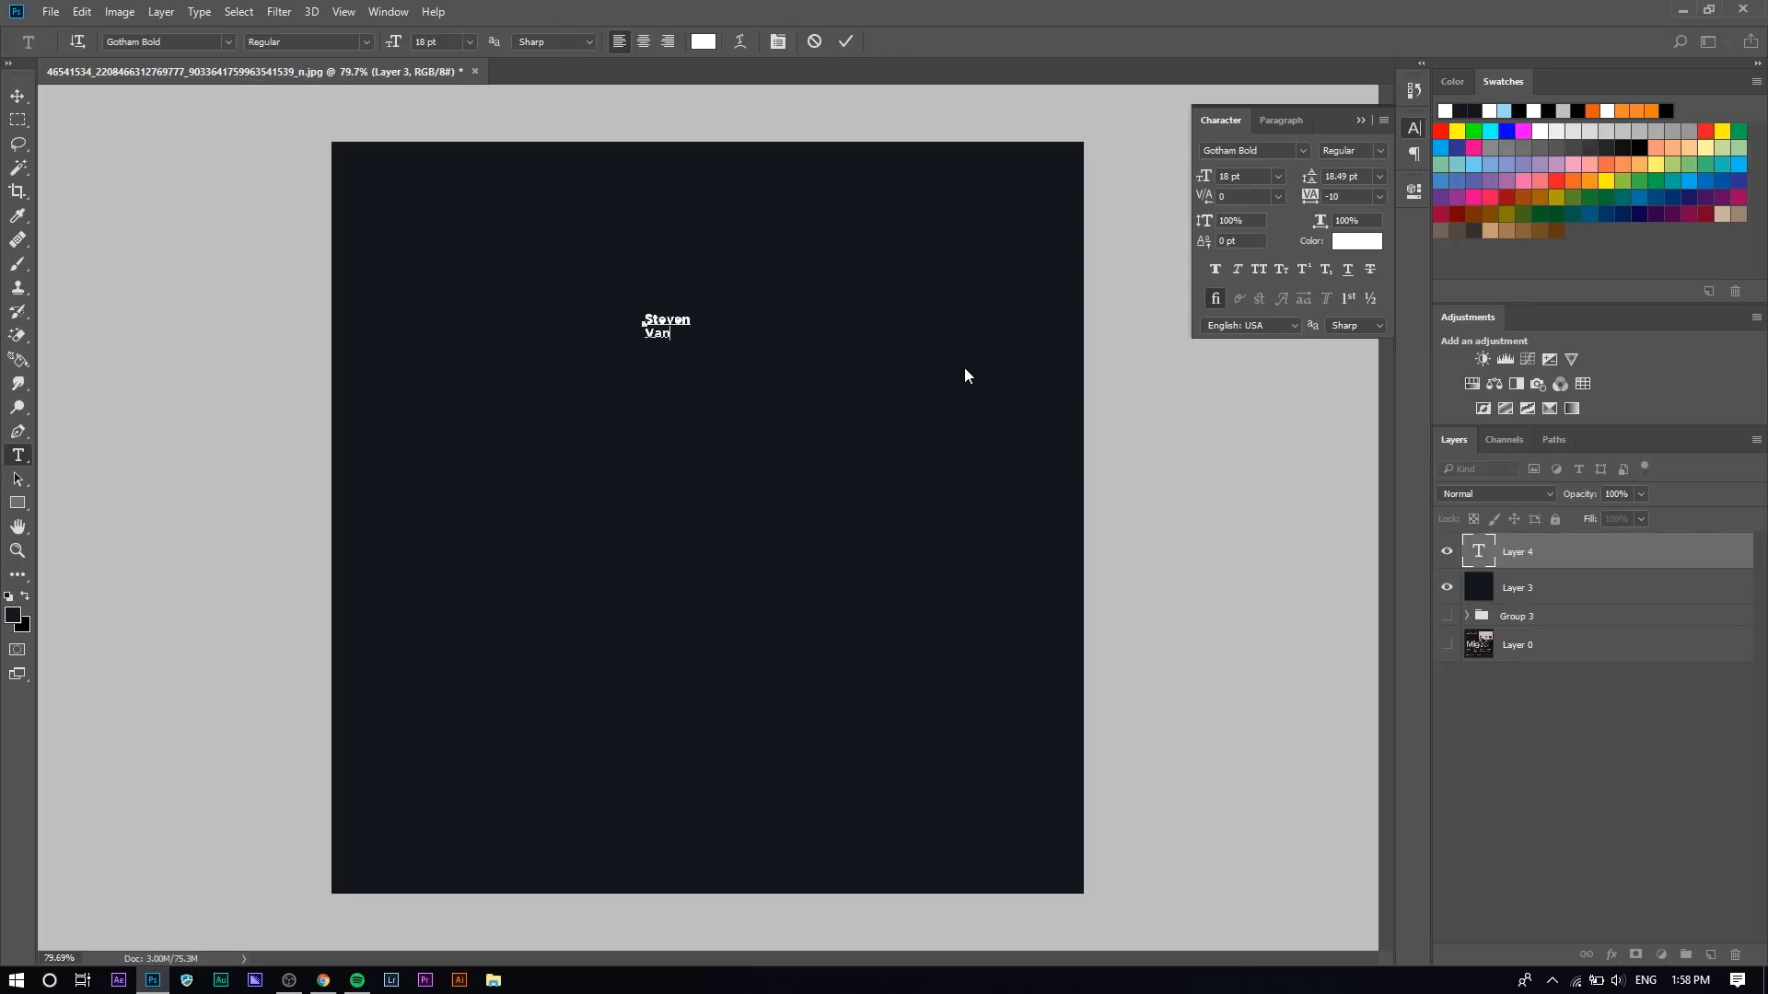
pyautogui.click(17, 96)
pyautogui.hotkey('ctrl', 't')
pyautogui.moveTo(690, 341); pyautogui.dragTo(1078, 478)
pyautogui.moveTo(903, 359); pyautogui.dragTo(776, 441)
pyautogui.press('Return')
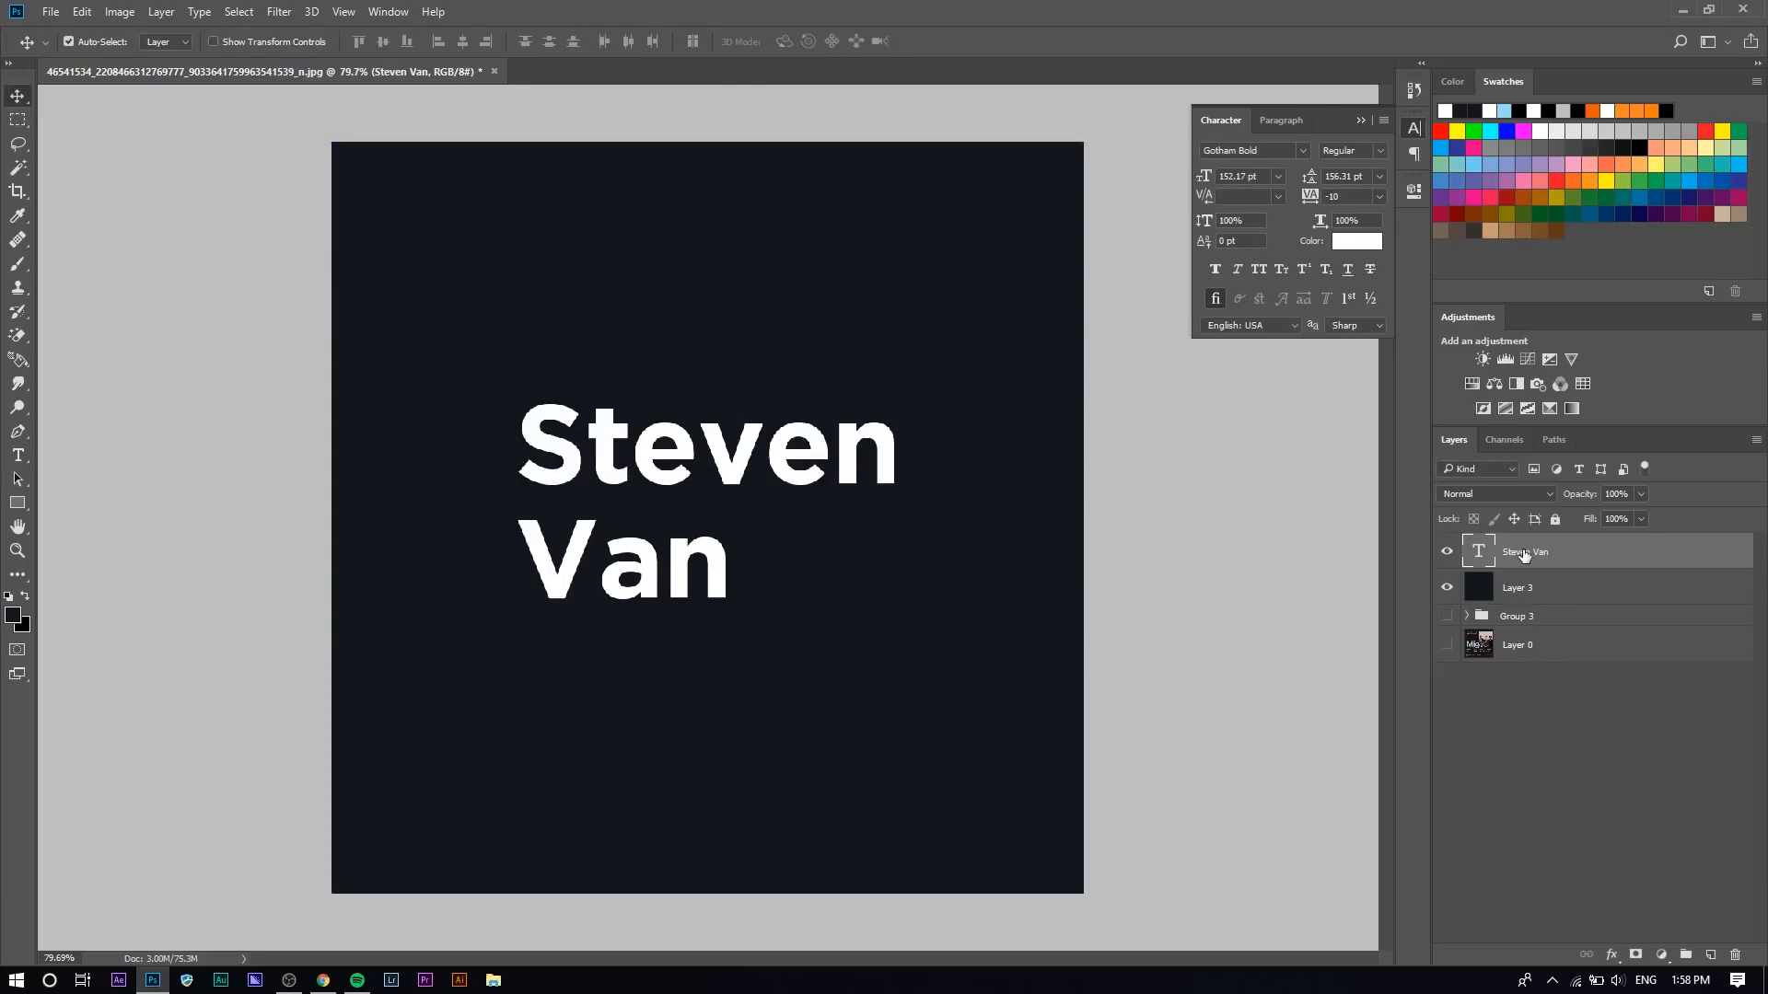
# Step: Add a stroke with the Outside position to the sample name text and reduce the layer's fill to 0%
pyautogui.rightClick(1524, 554)
pyautogui.click(1228, 173)
pyautogui.click(1083, 247)
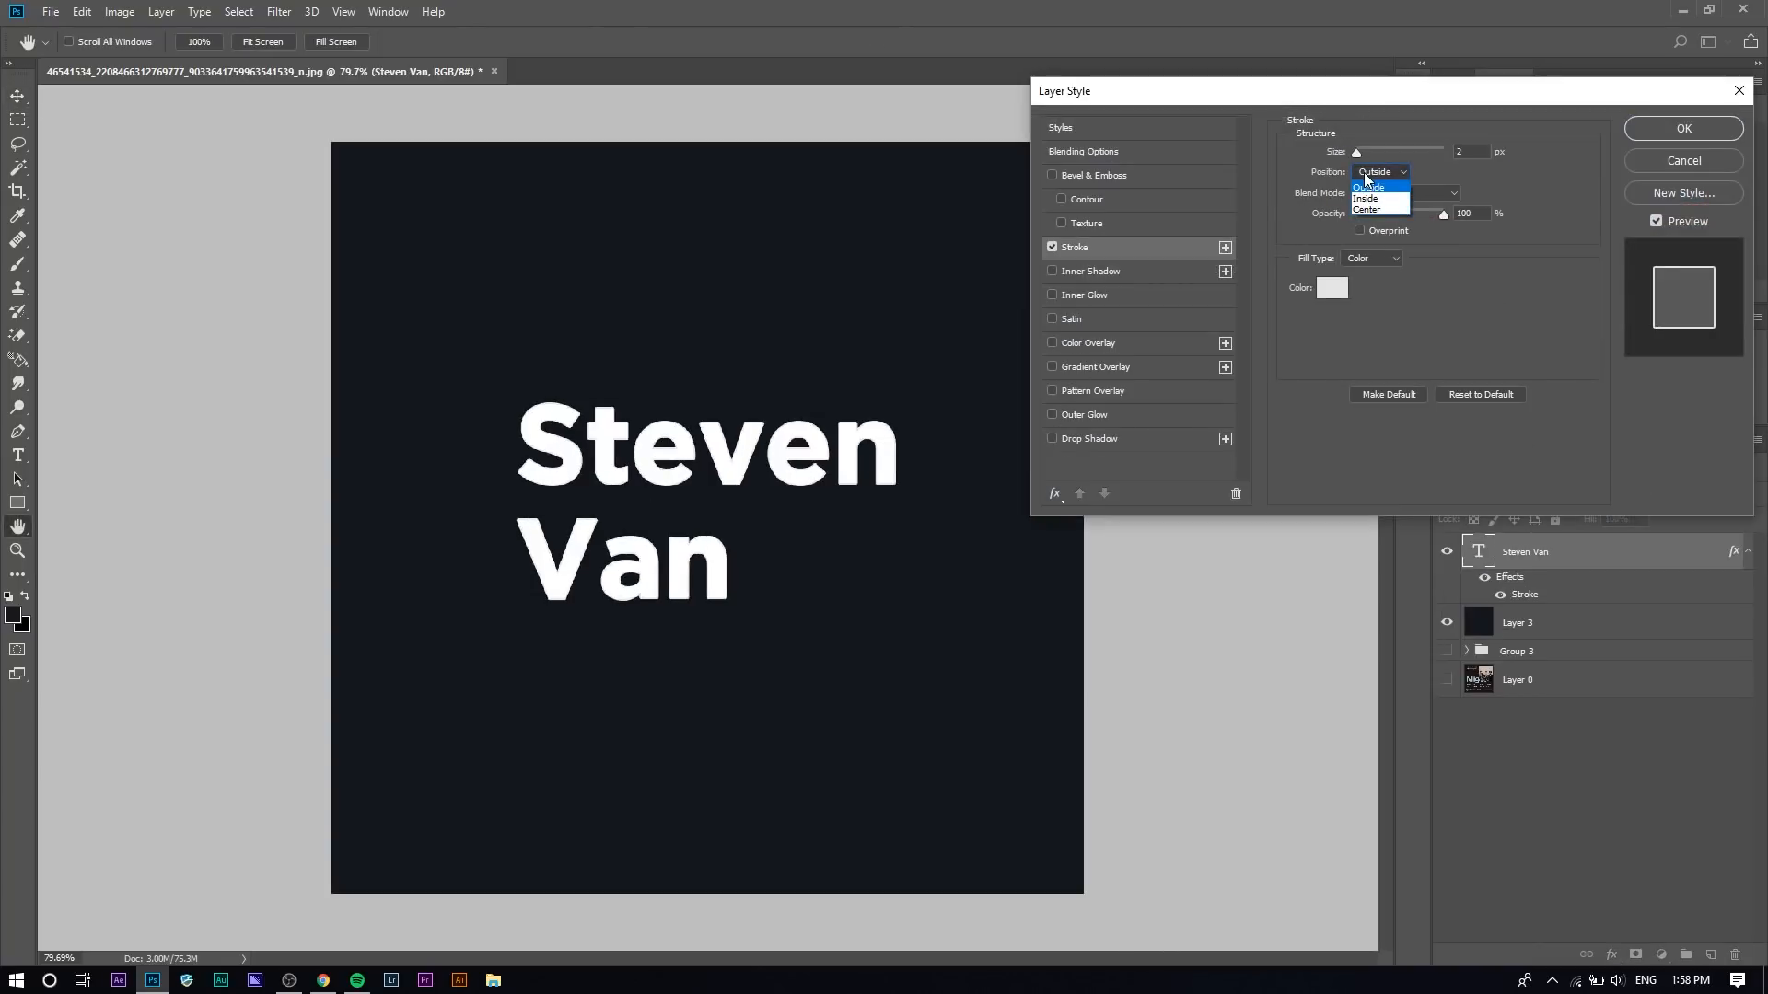
pyautogui.click(1363, 183)
pyautogui.moveTo(1357, 153)
pyautogui.mouseDown()
pyautogui.moveTo(1385, 155)
pyautogui.moveTo(1356, 160)
pyautogui.mouseUp()
pyautogui.click(1703, 128)
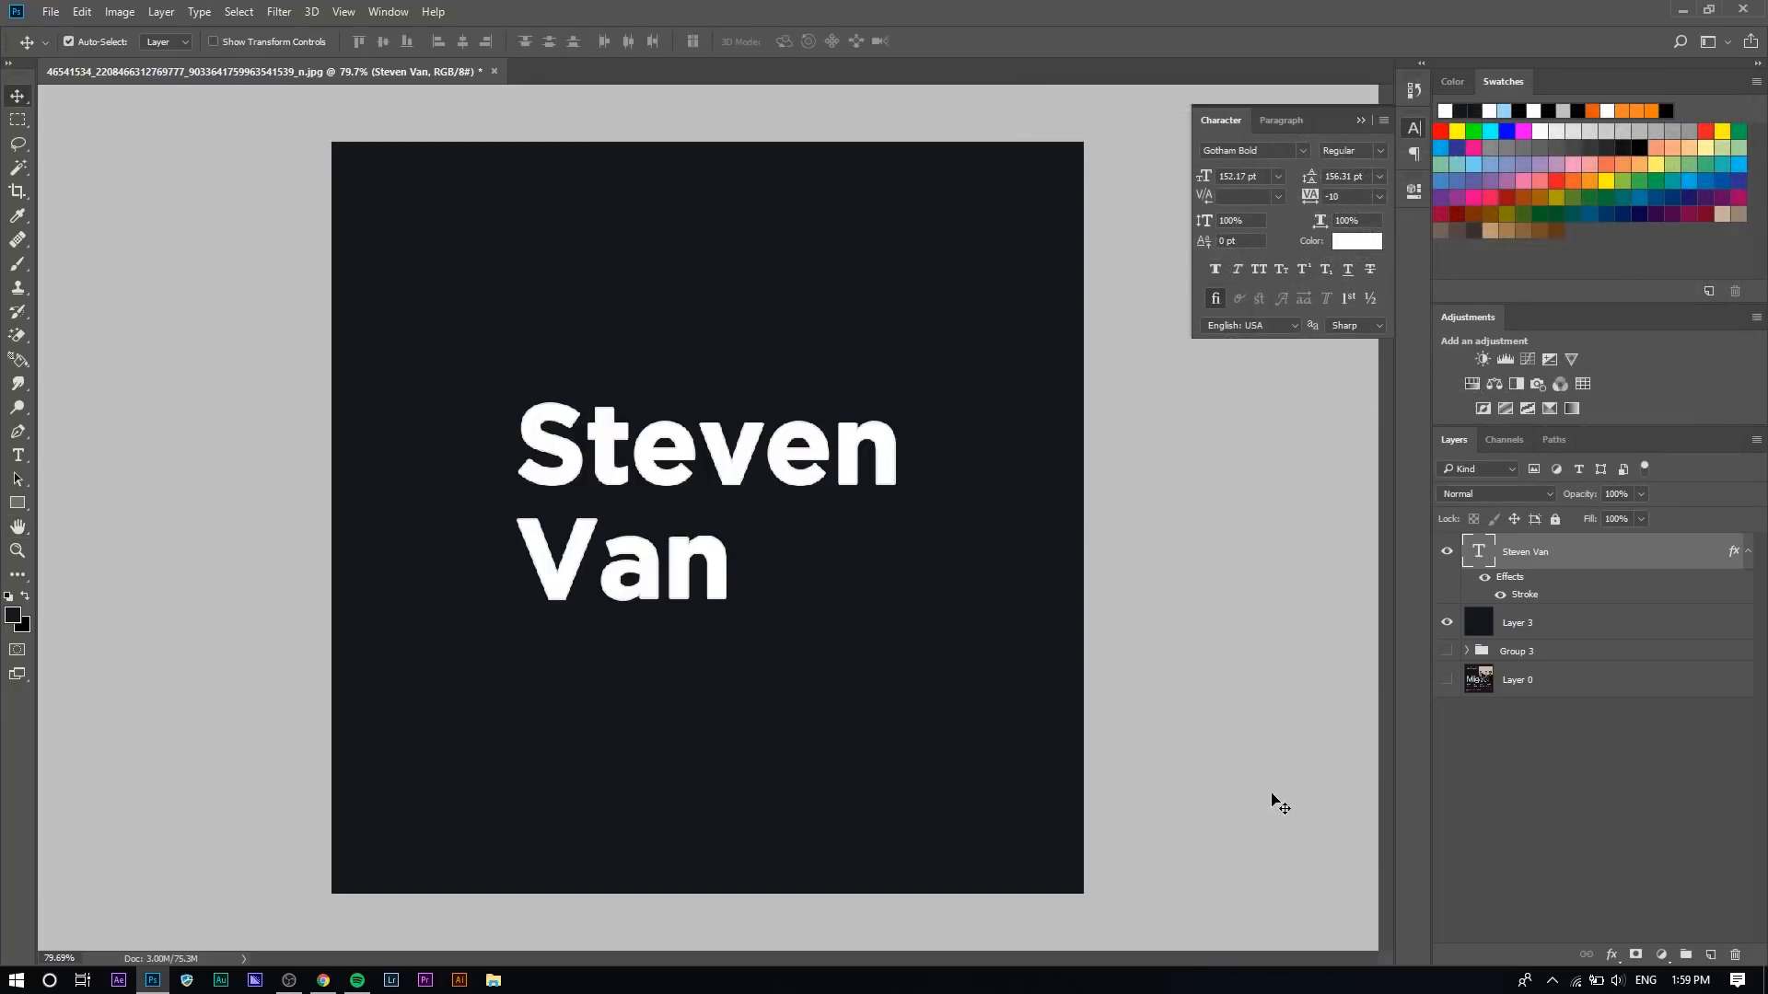
pyautogui.click(1640, 519)
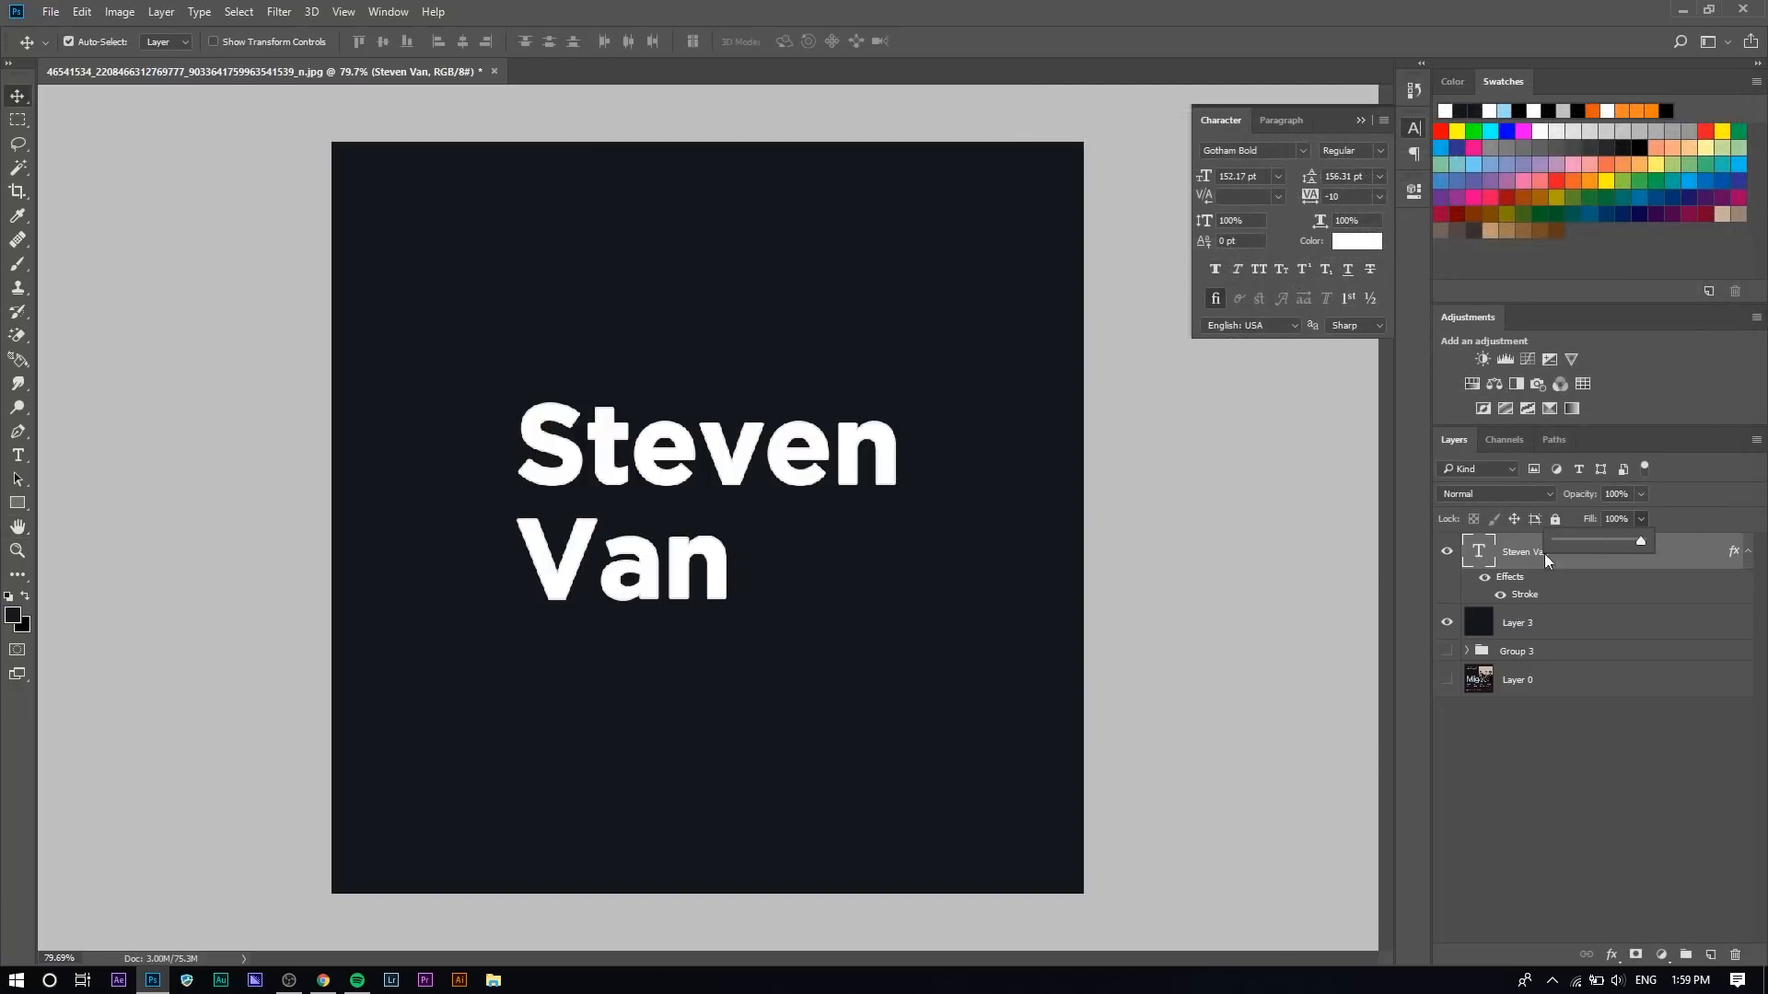
pyautogui.moveTo(1576, 551); pyautogui.dragTo(741, 873)
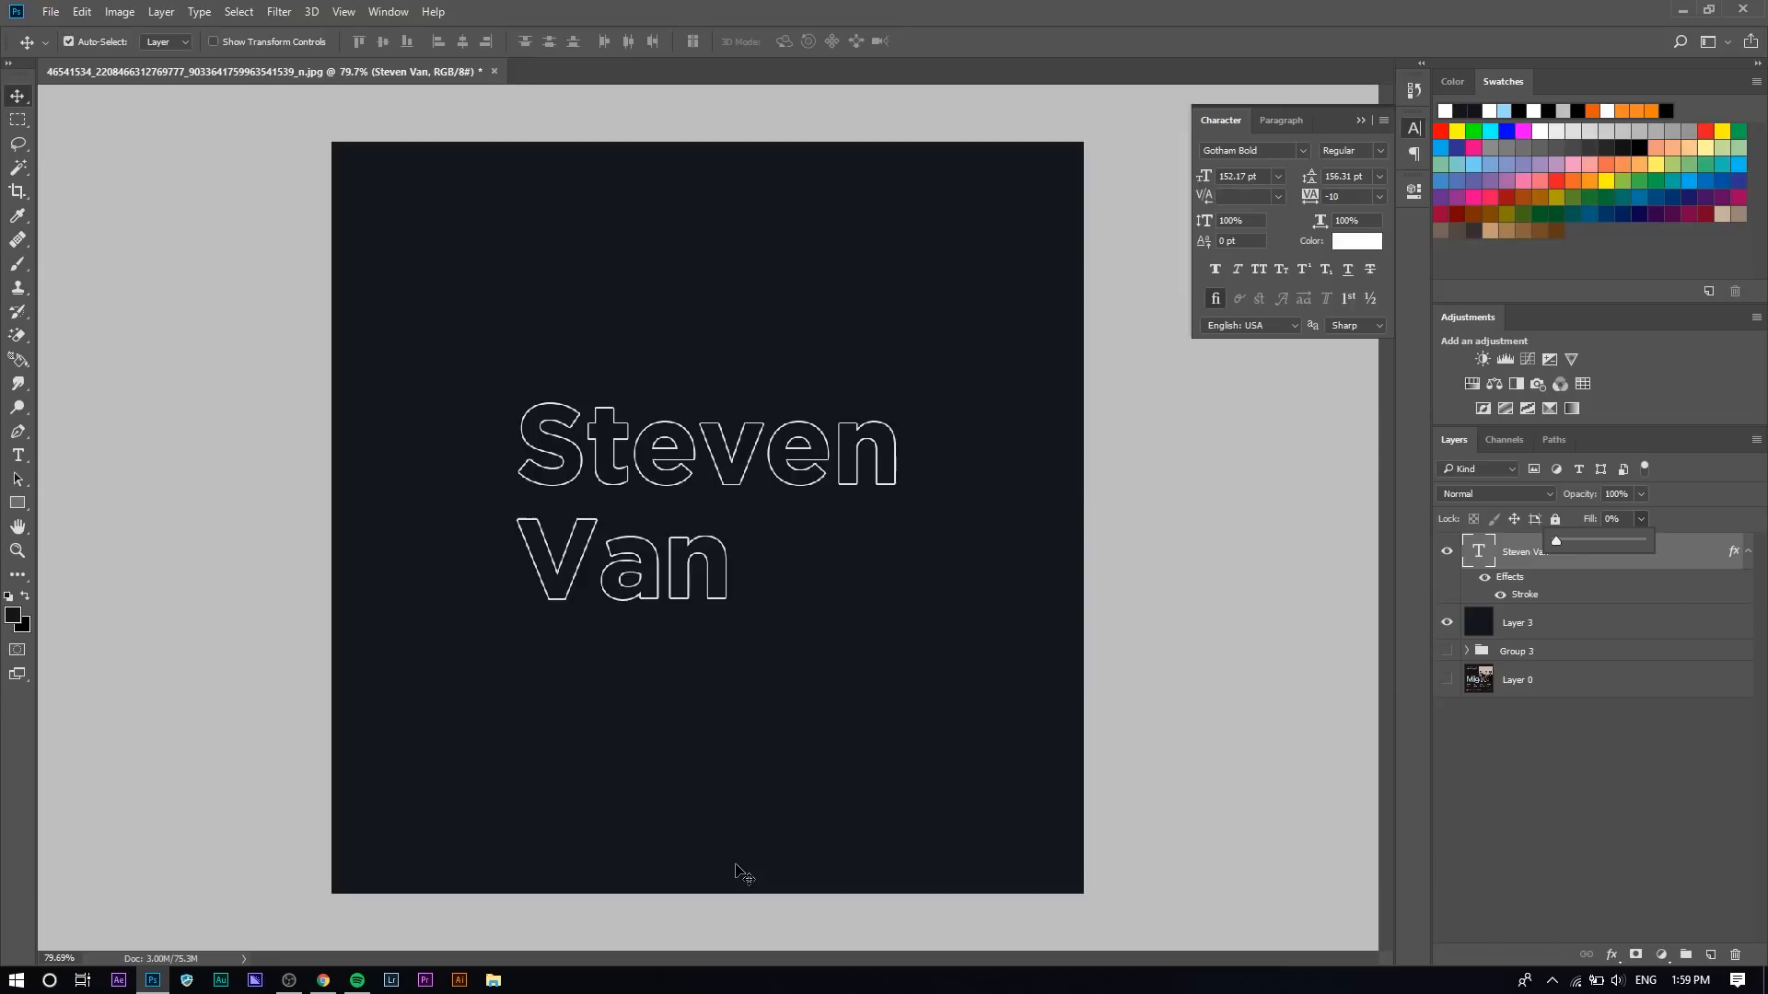
# Step: Hide the sample text and dark fill layers, and show Group 3 and Layer 0 again
pyautogui.click(1445, 553)
pyautogui.click(1445, 623)
pyautogui.click(1446, 651)
pyautogui.click(1447, 682)
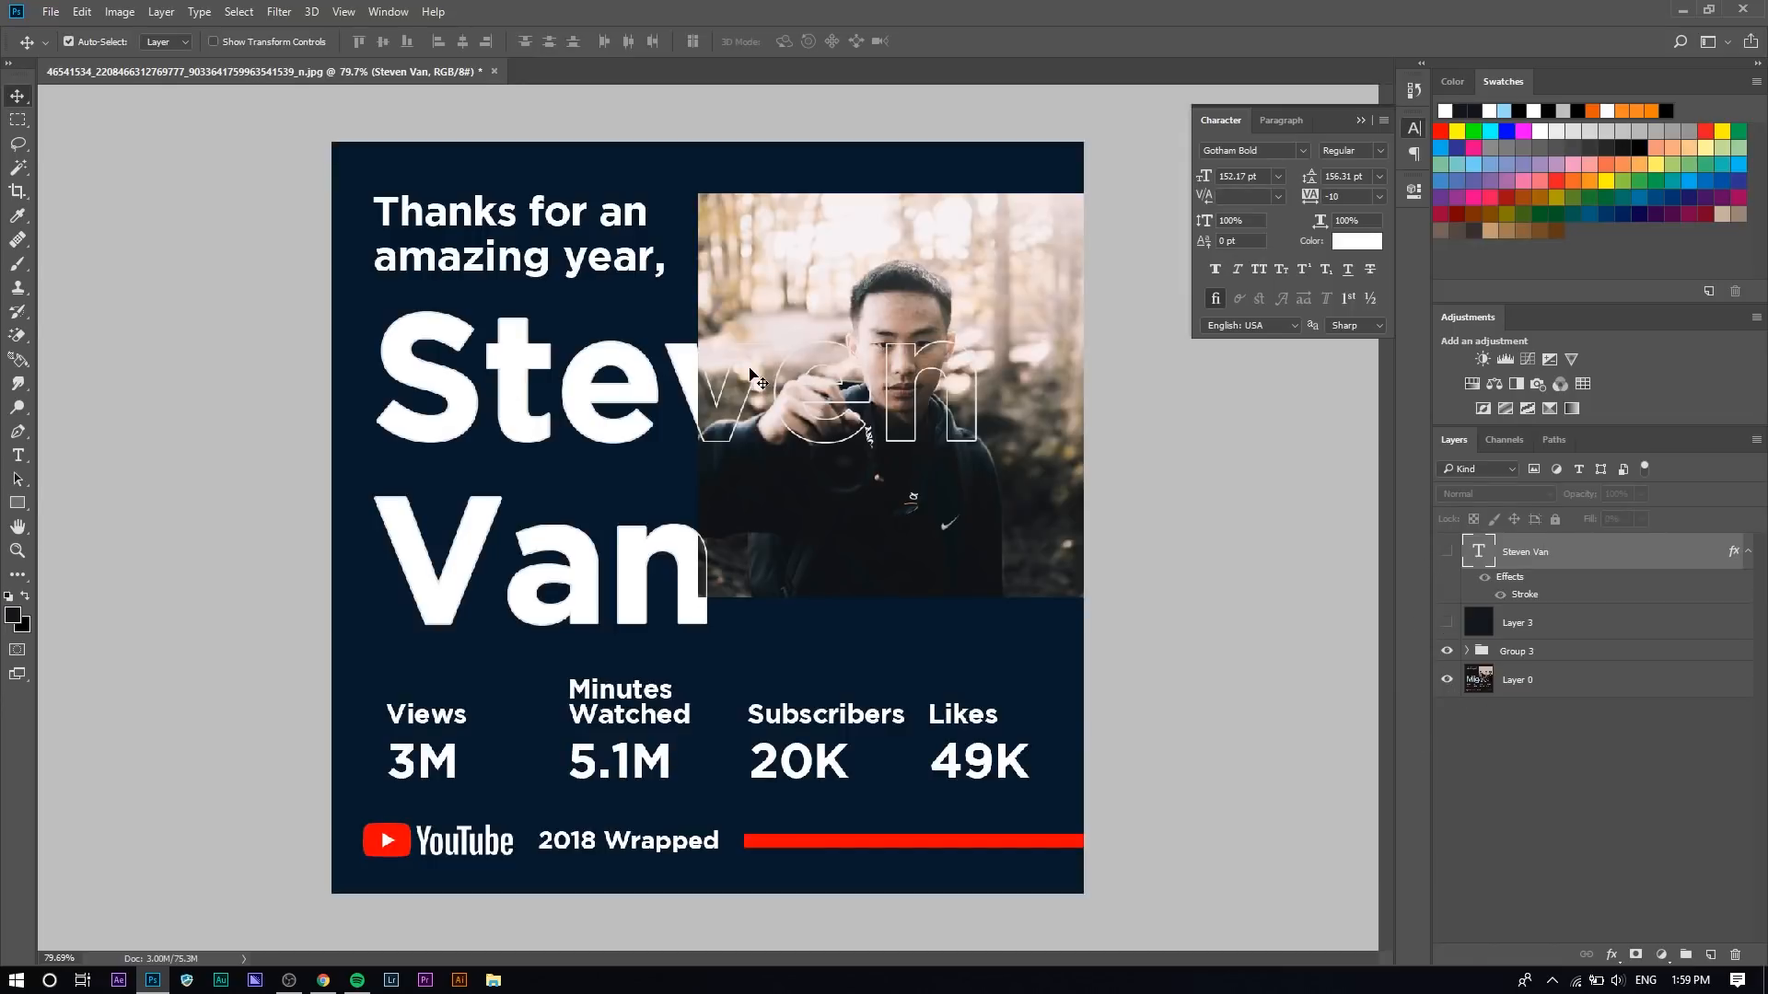
pyautogui.scroll(3, 741, 370)
pyautogui.scroll(2, 375, 405)
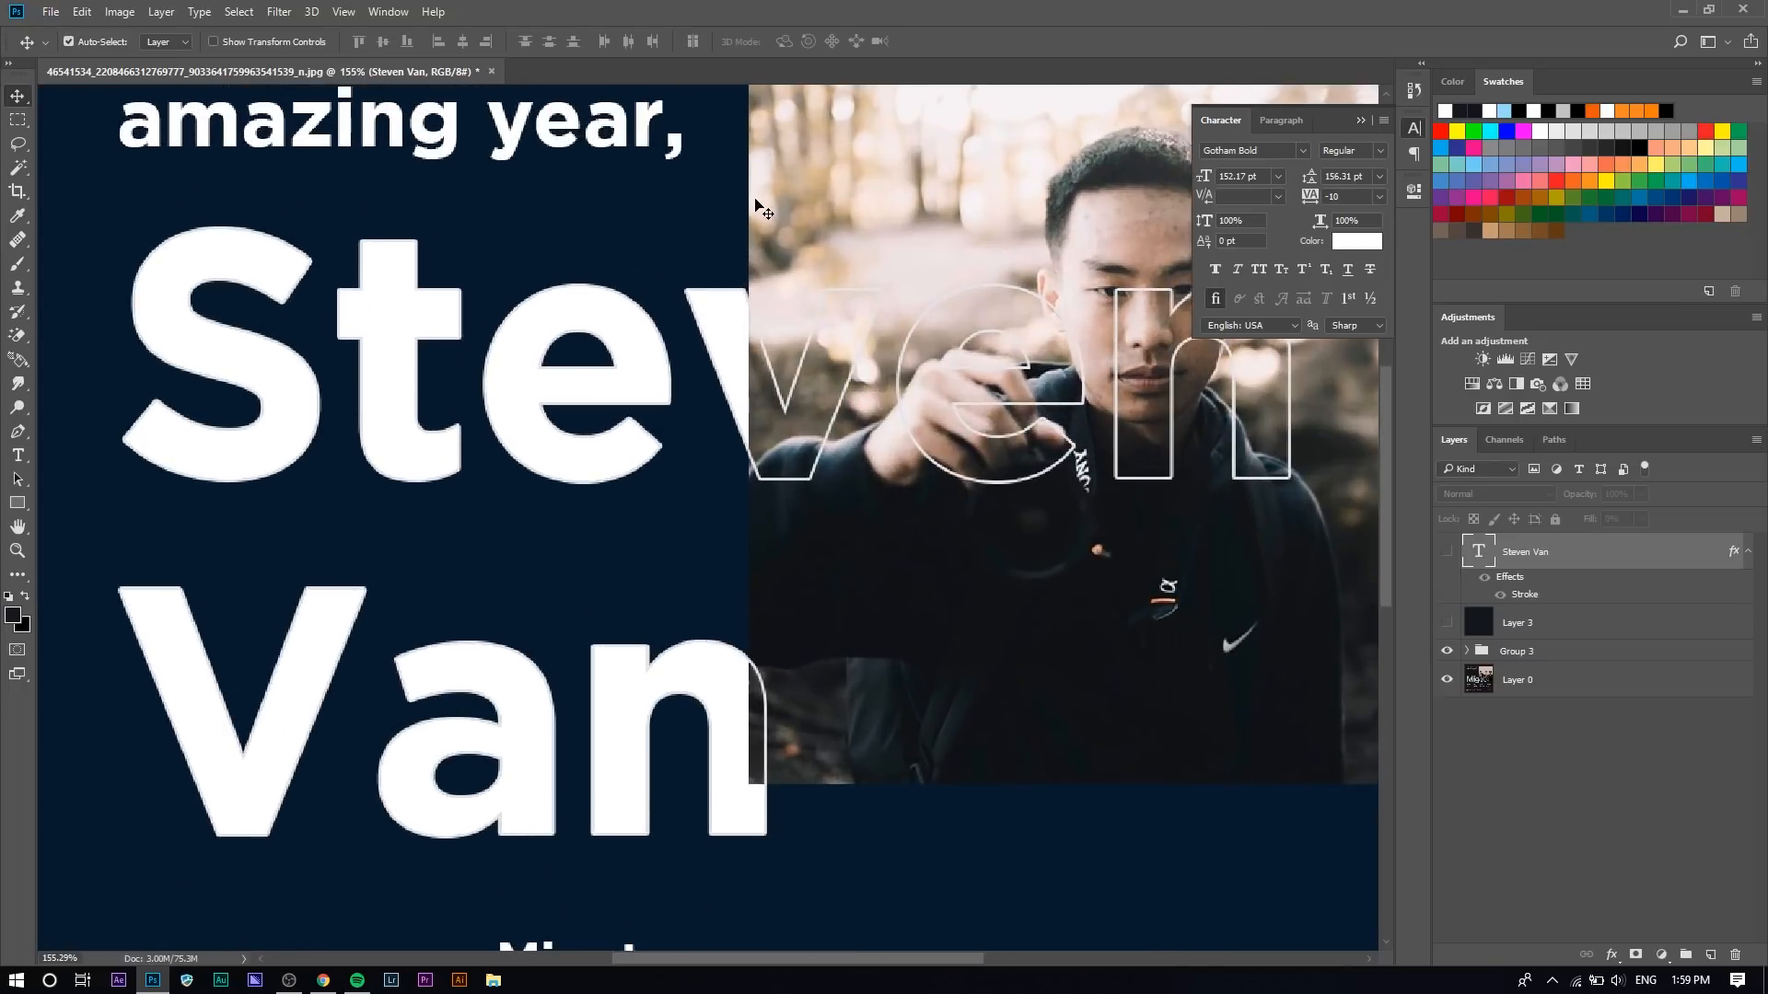
pyautogui.scroll(-2, 497, 678)
pyautogui.scroll(-2, 496, 679)
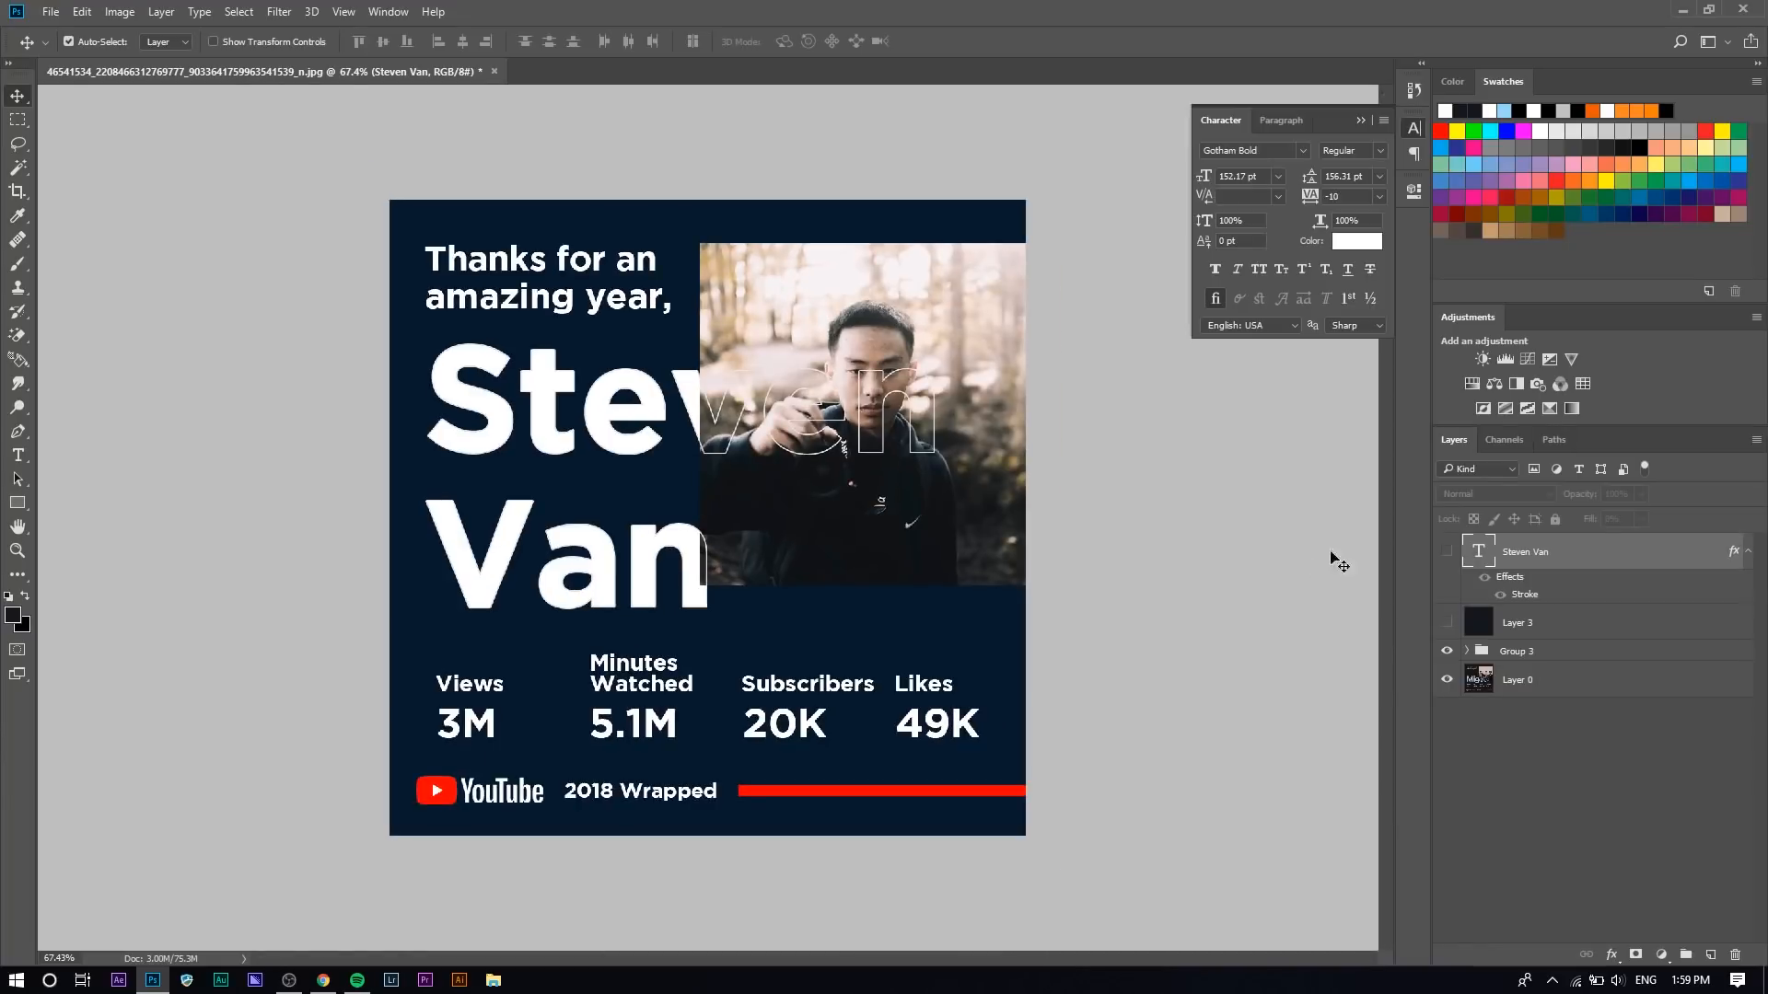
# Step: Delete the dark Layer 3 and the poster's existing large name lettering inside Group 3
pyautogui.click(1541, 629)
pyautogui.press('Delete')
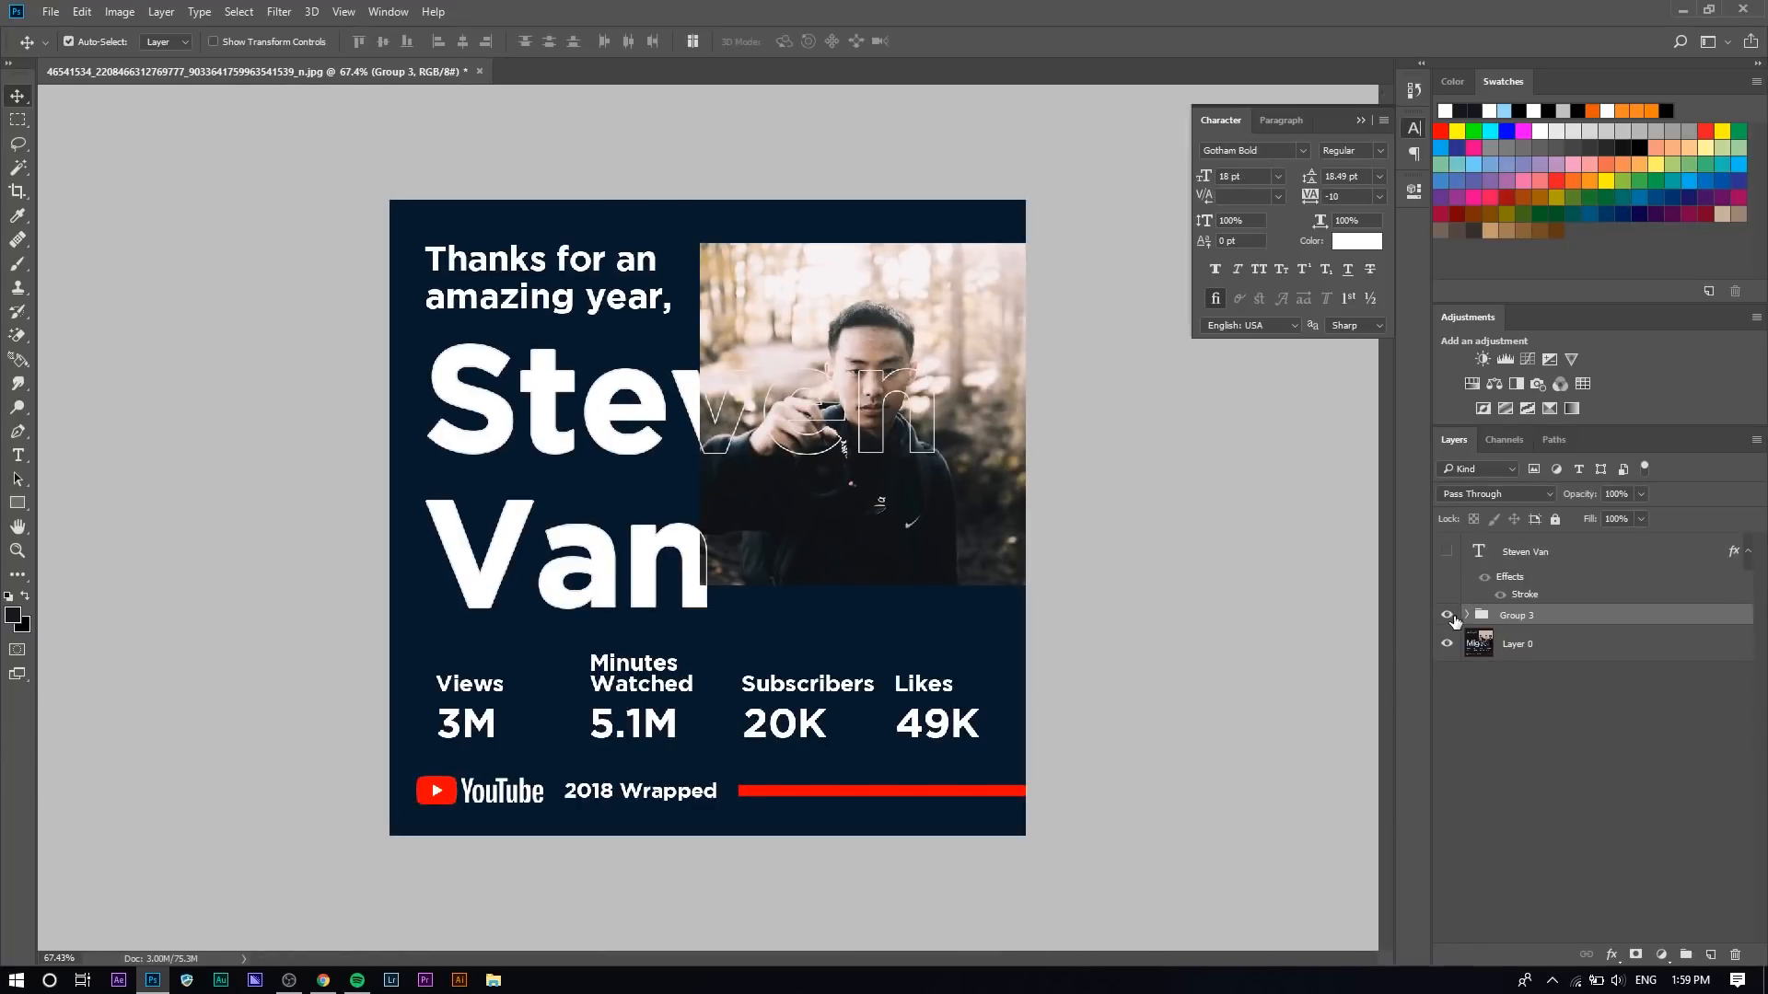
pyautogui.click(1468, 618)
pyautogui.scroll(-4, 1510, 768)
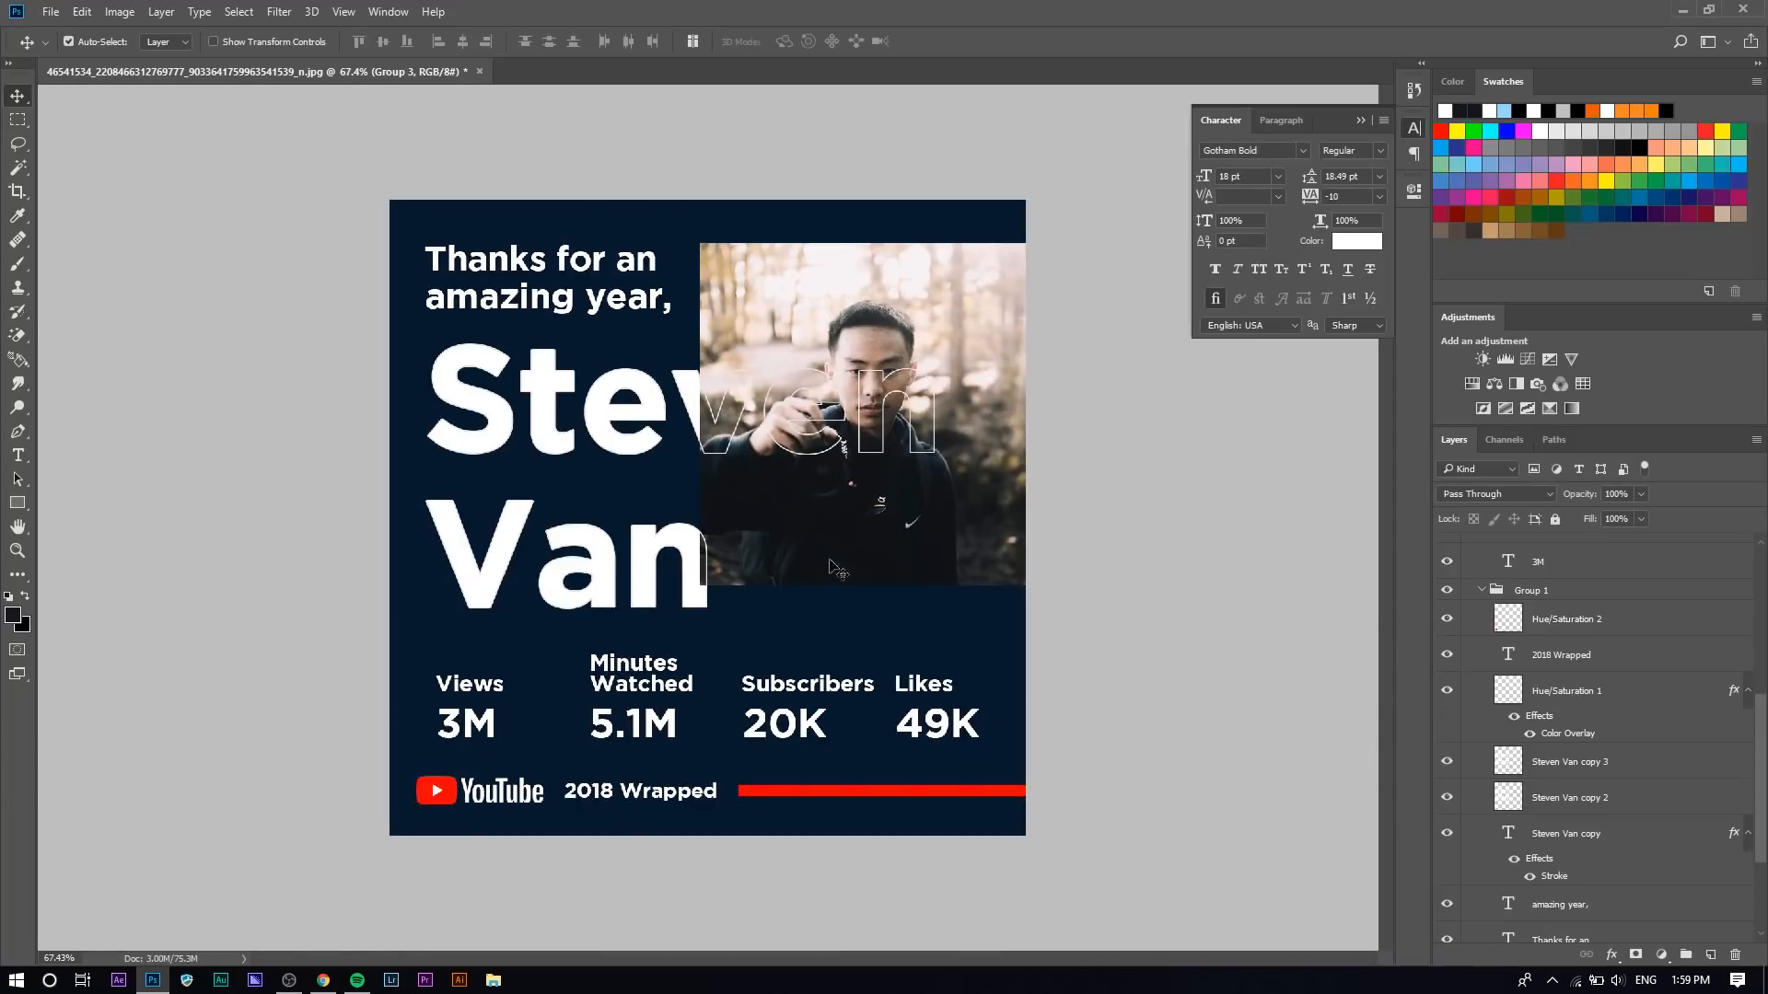
pyautogui.scroll(4, 580, 440)
pyautogui.click(587, 415)
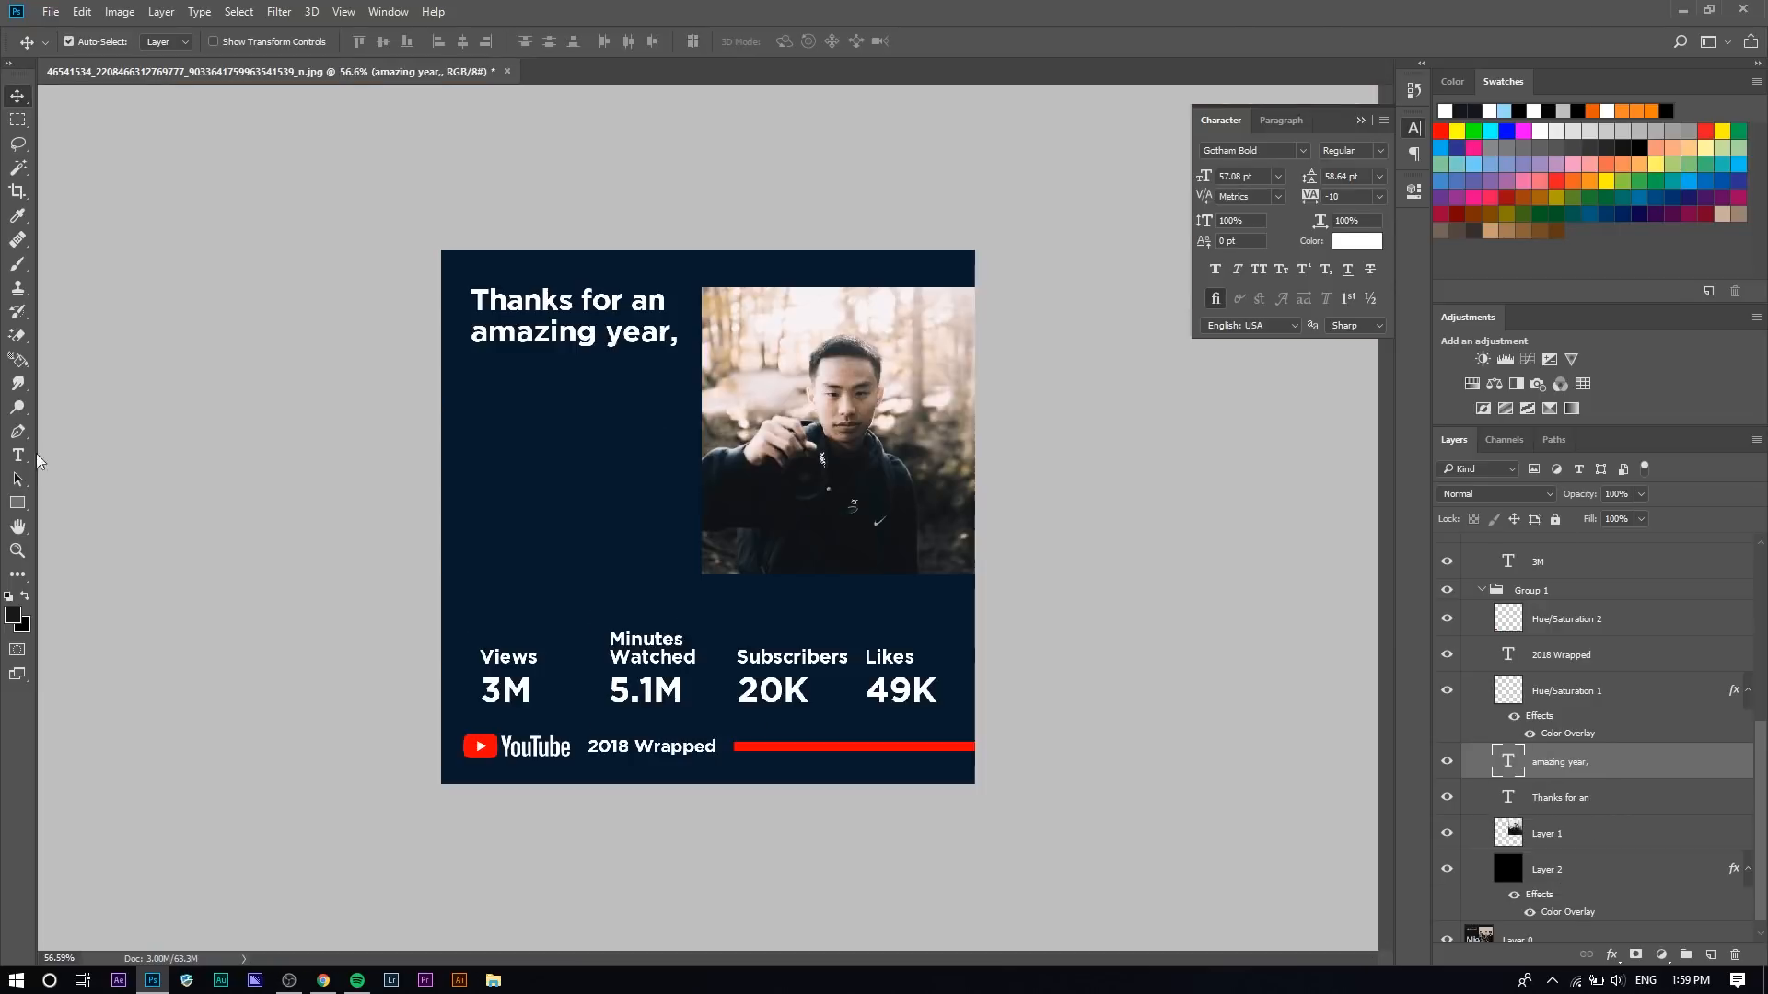
# Step: Change the foreground color to white and select the poster's navy background layer
pyautogui.click(12, 617)
pyautogui.moveTo(1225, 516); pyautogui.dragTo(1177, 373)
pyautogui.press('Return')
pyautogui.click(570, 436)
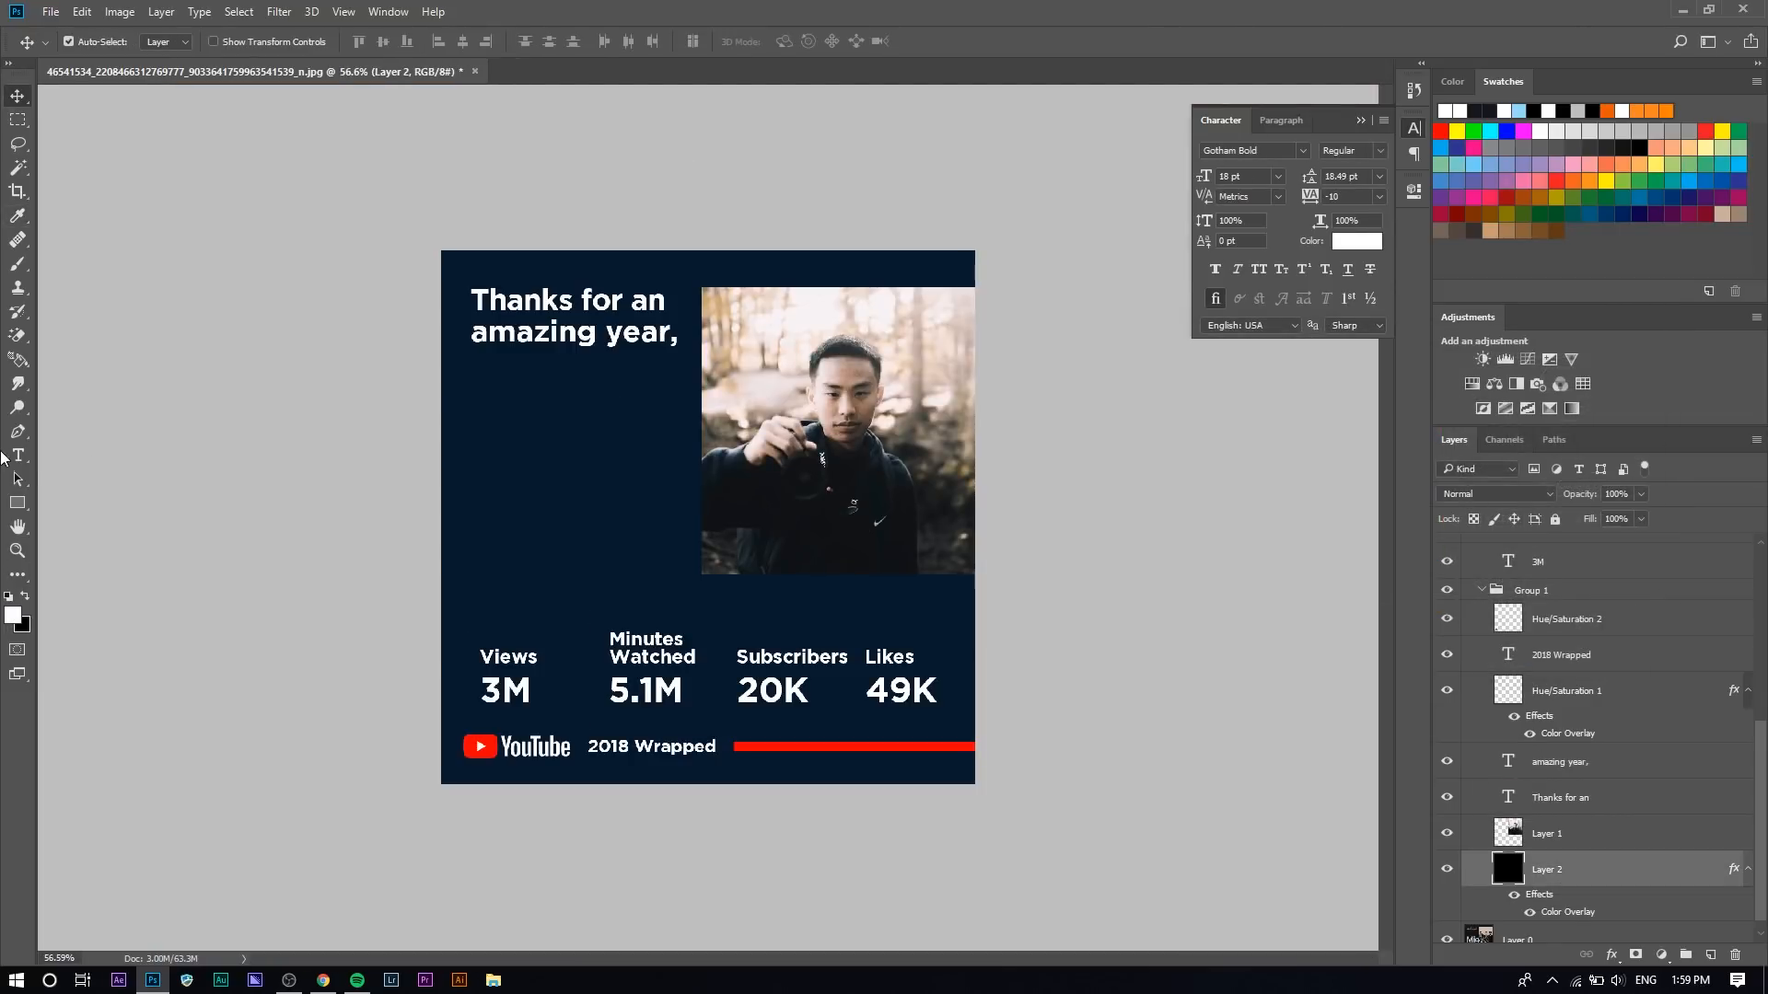
# Step: Enter the name on two lines beside the photo and move its text layer above the photo layer
pyautogui.click(17, 455)
pyautogui.click(689, 456)
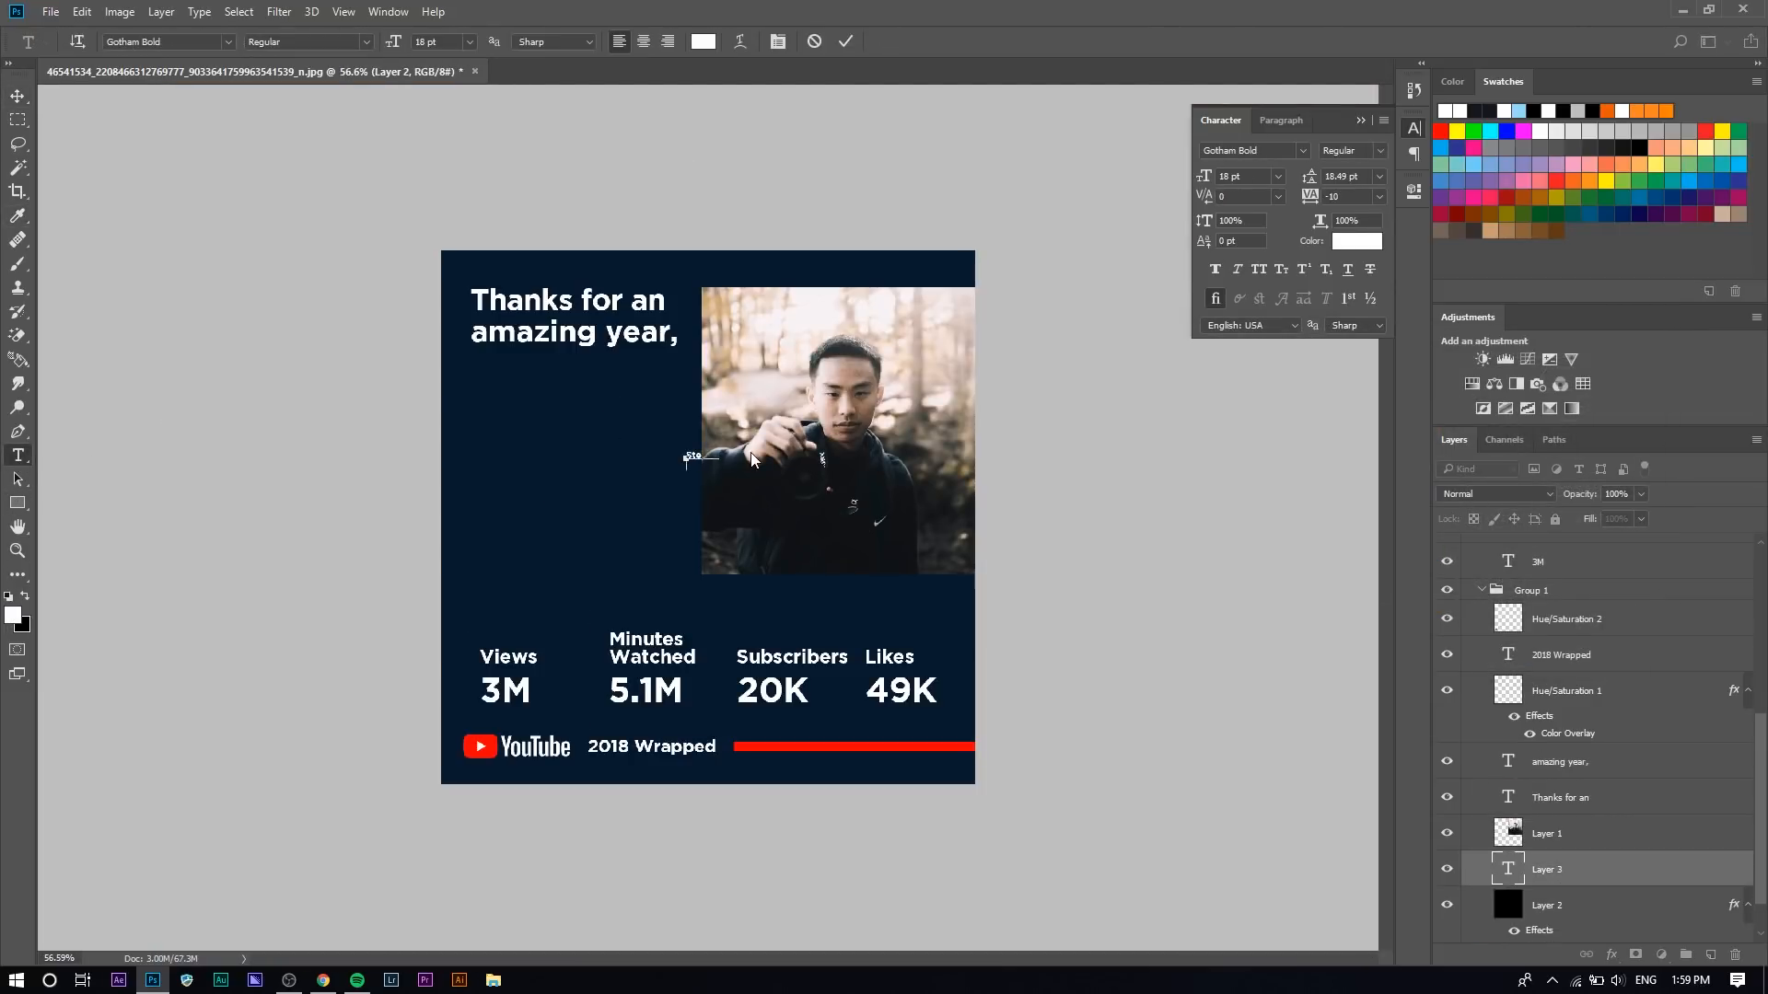
pyautogui.click(1570, 866)
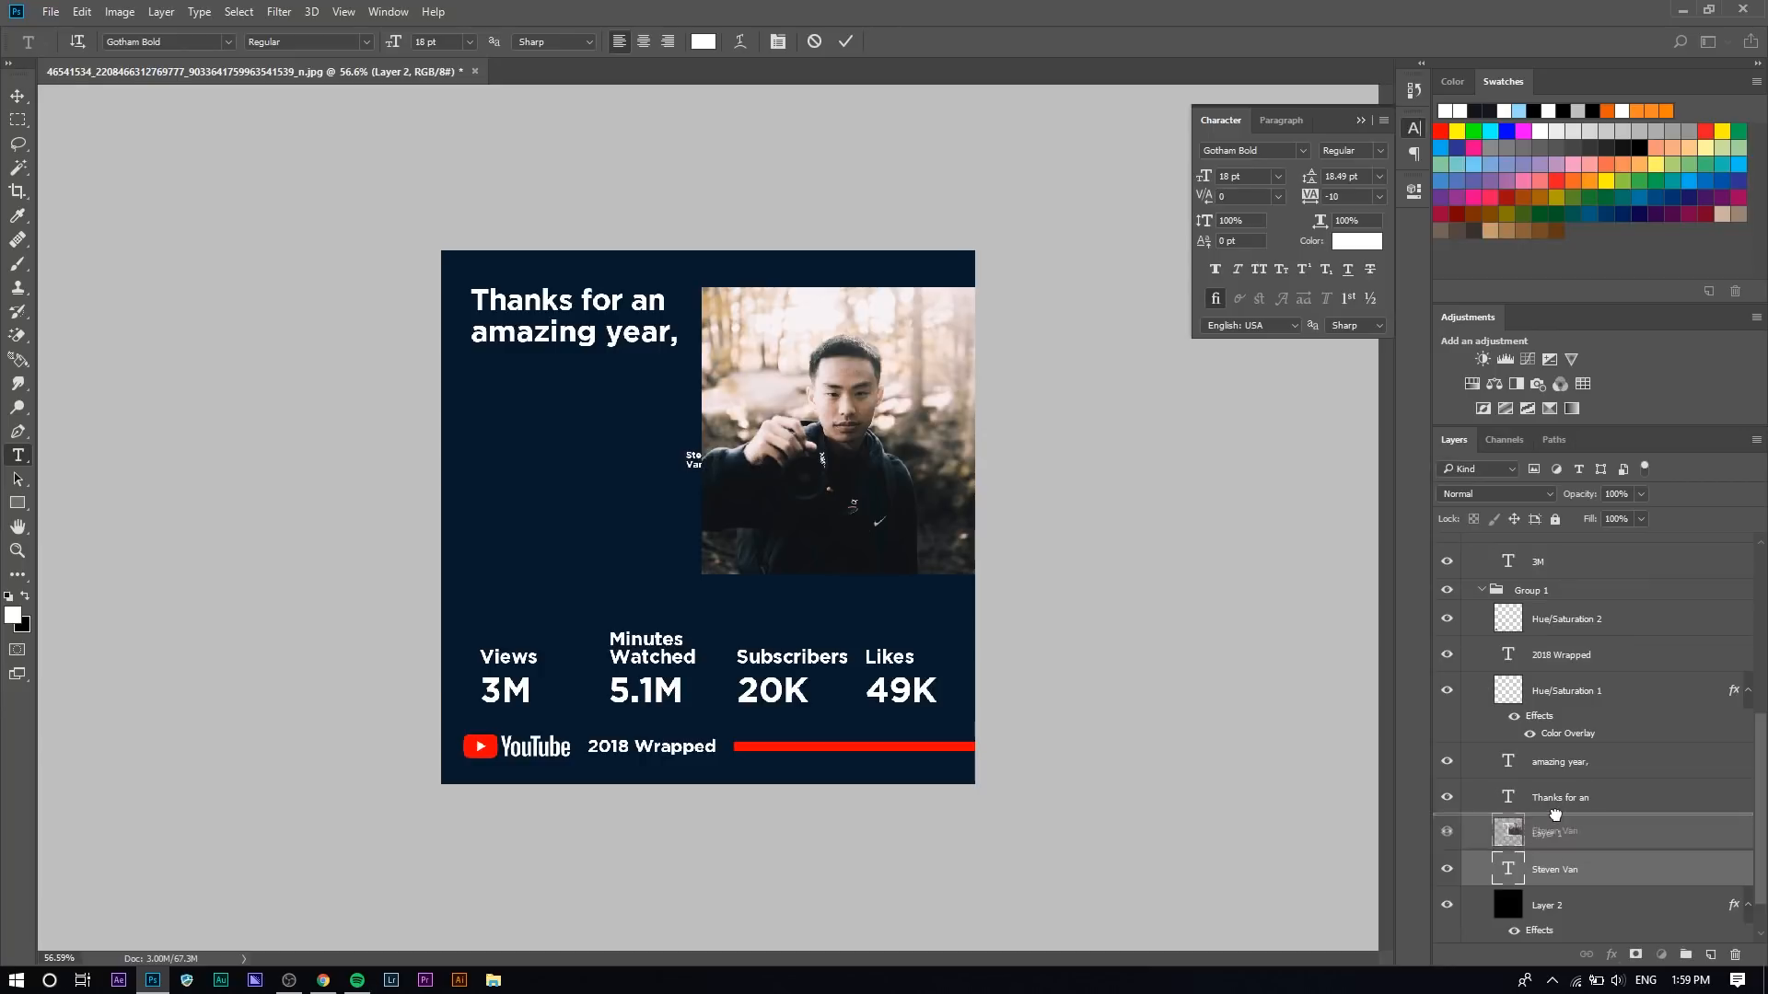
# Step: Enlarge the name text to about 211 pt and position it below the greeting so its first line overlaps the photo
pyautogui.hotkey('ctrl', 't')
pyautogui.moveTo(720, 470); pyautogui.dragTo(1202, 603)
pyautogui.moveTo(791, 561); pyautogui.dragTo(580, 474)
pyautogui.press('Return')
pyautogui.click(18, 96)
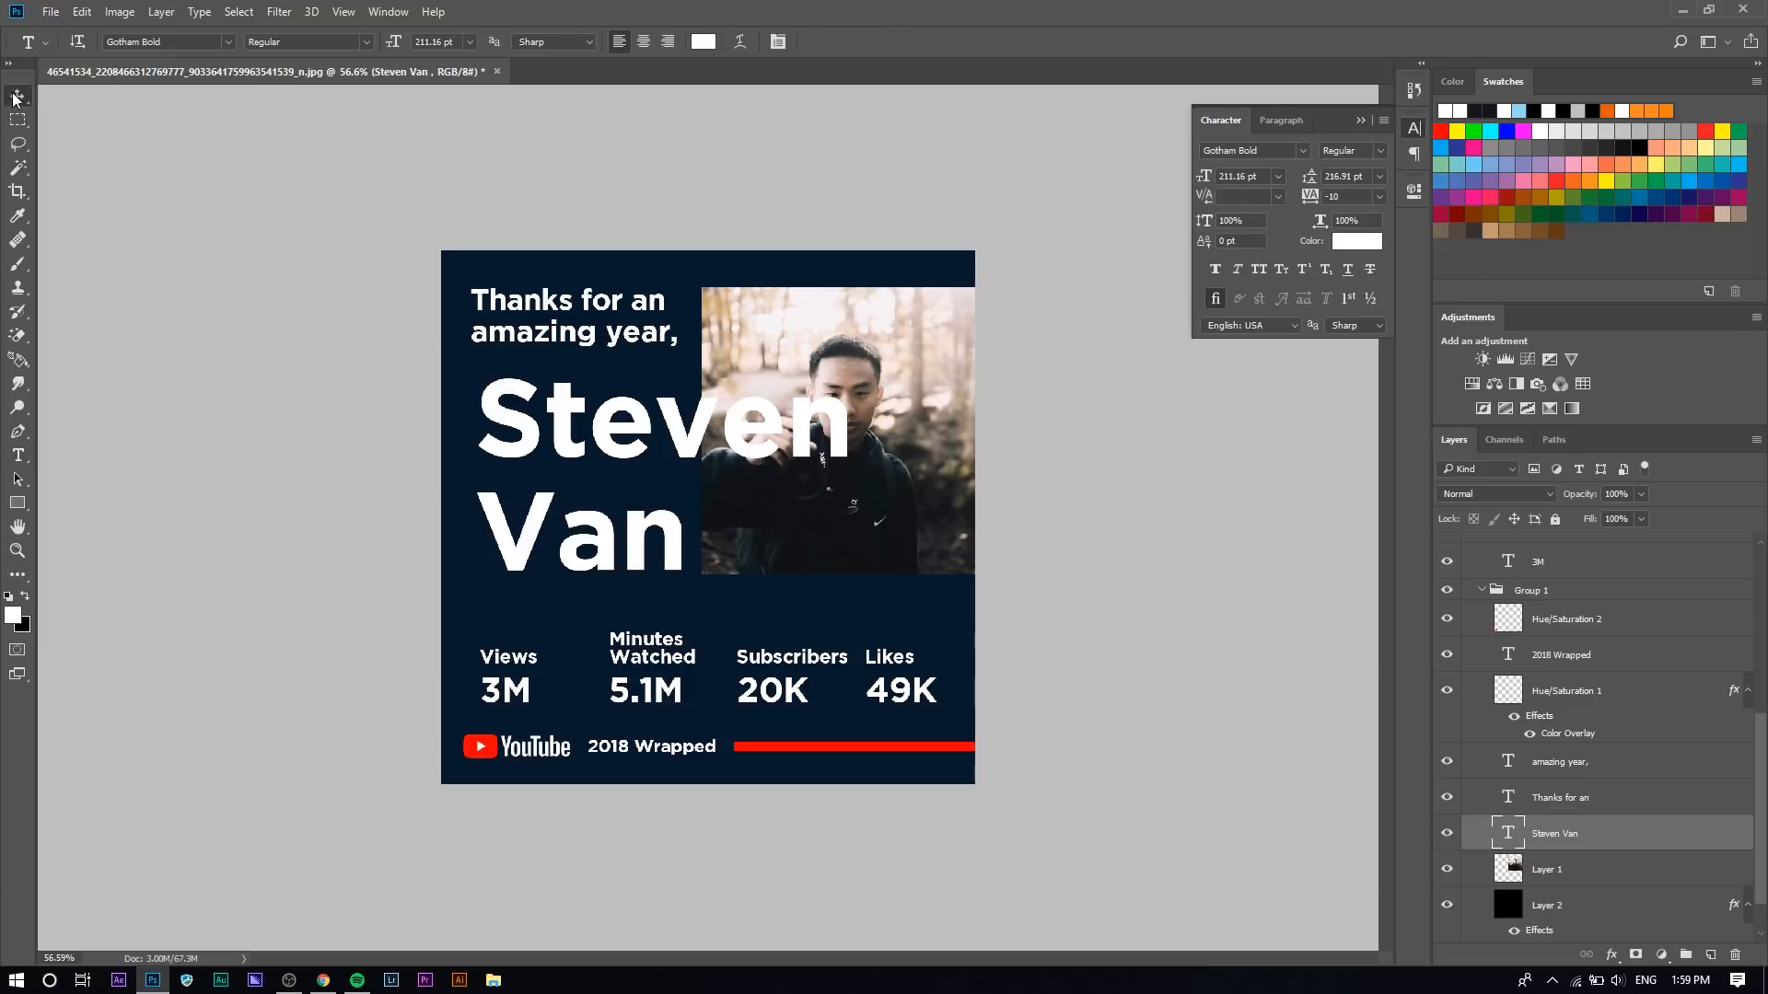
pyautogui.moveTo(520, 423); pyautogui.dragTo(520, 431)
# Step: Apply a stroke to the poster's name text and lower the layer's fill to 0%
pyautogui.scroll(3, 873, 544)
pyautogui.rightClick(1654, 823)
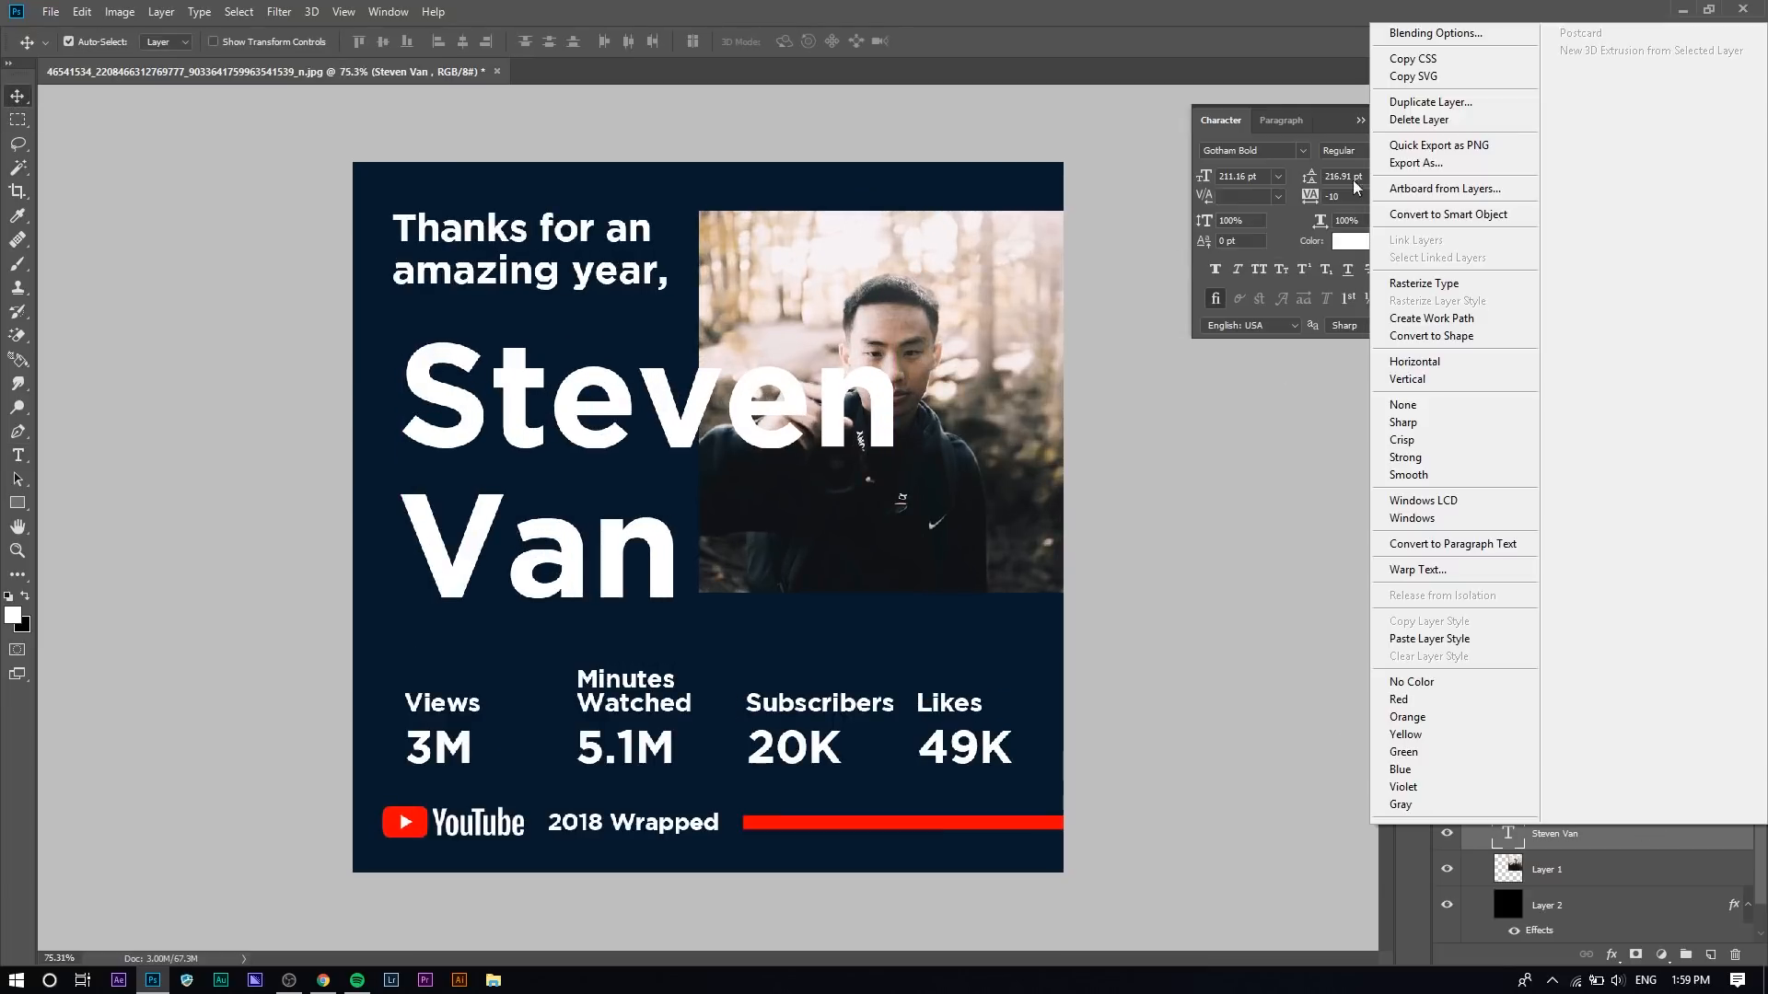
pyautogui.click(1397, 38)
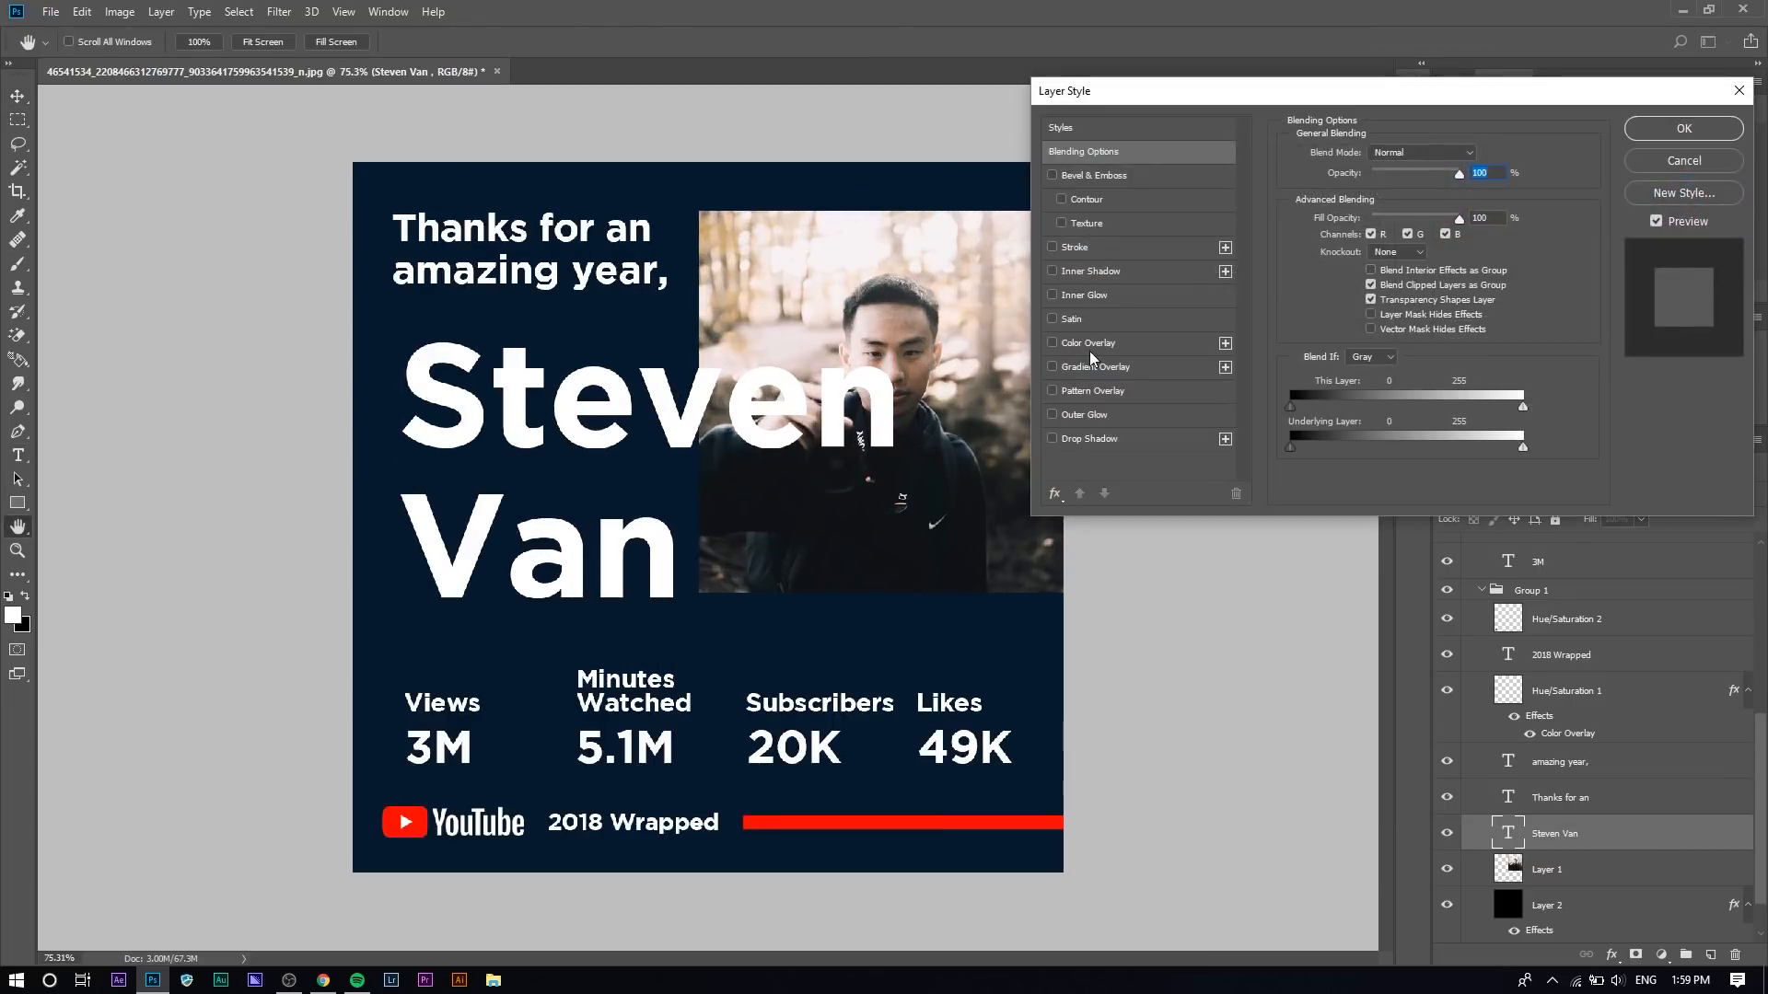
pyautogui.click(1080, 246)
pyautogui.click(1677, 132)
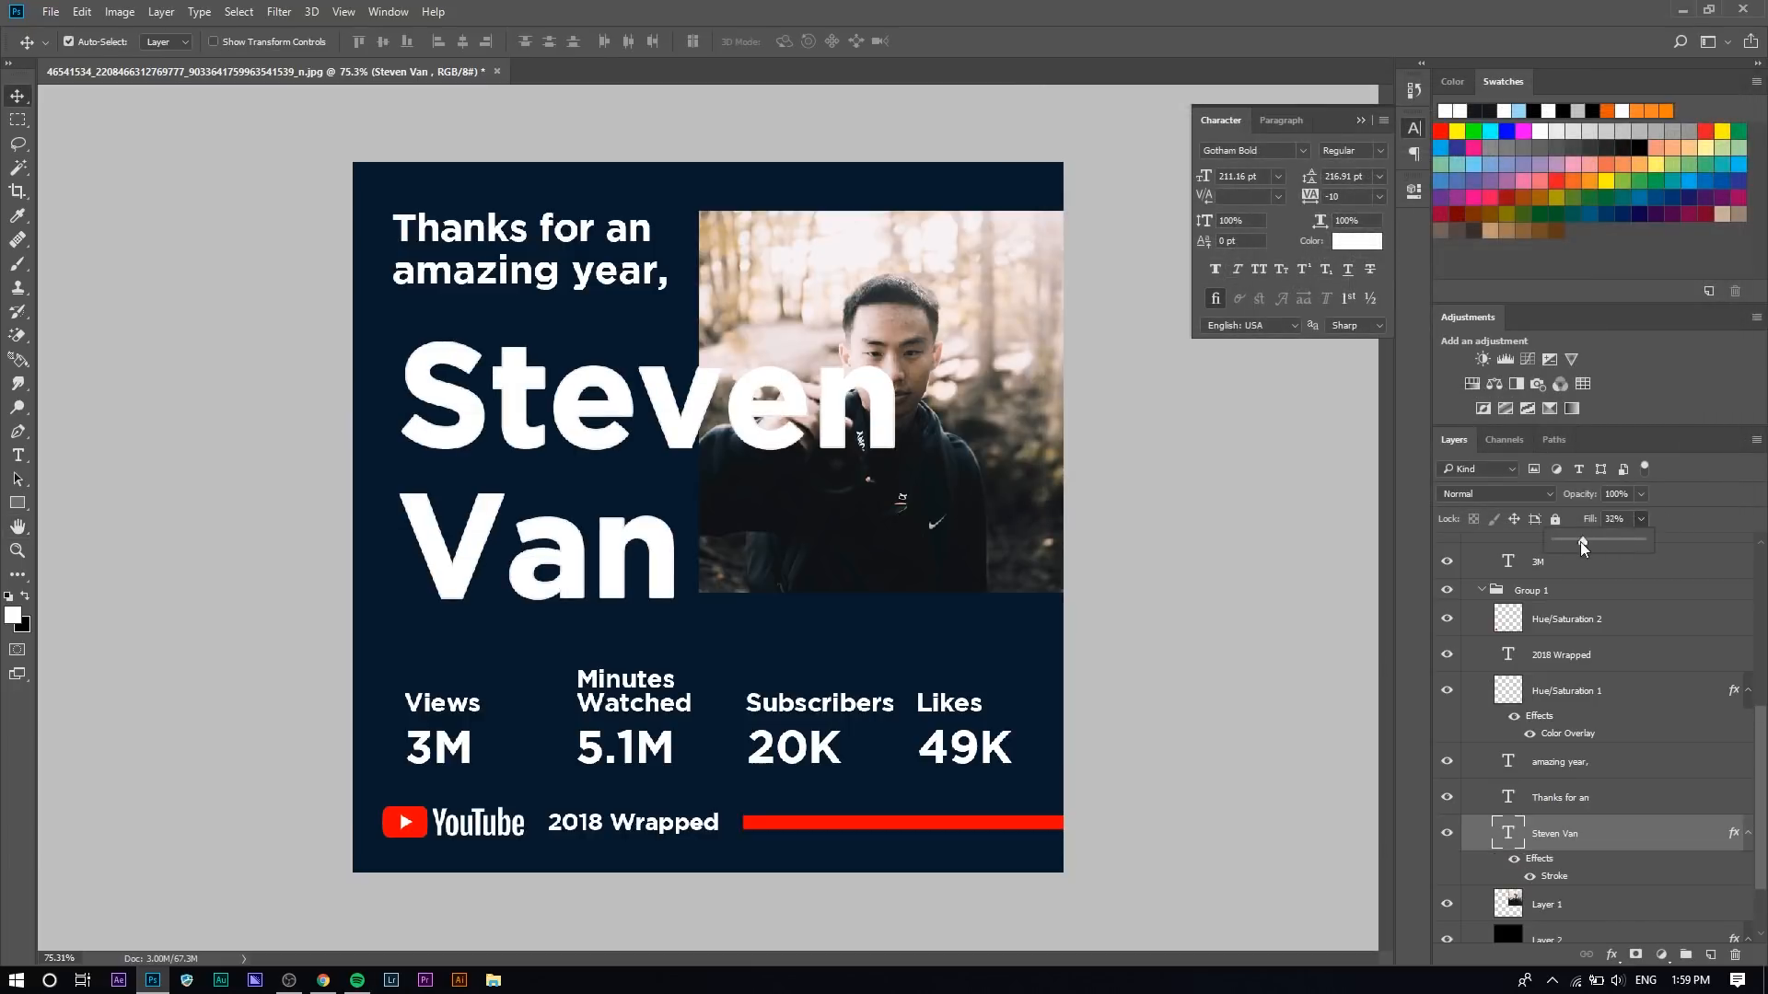
pyautogui.moveTo(1585, 545); pyautogui.dragTo(1338, 521)
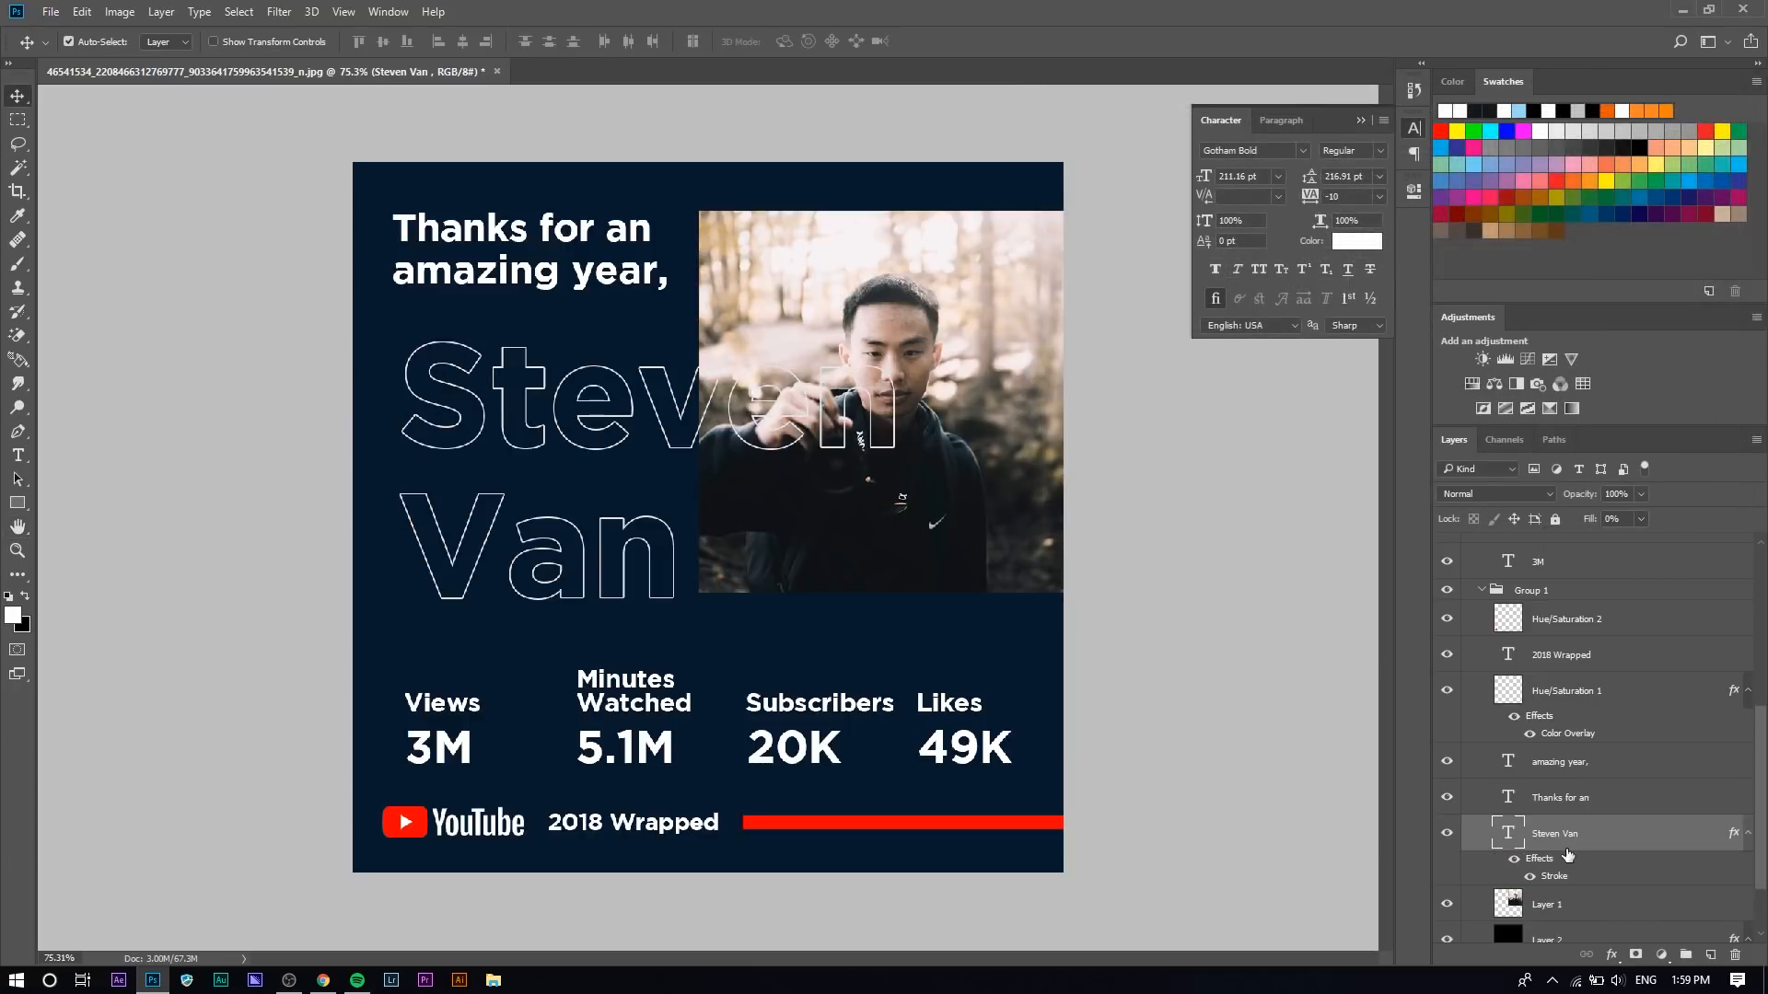
# Step: Duplicate the outlined name text layer and group both copies
pyautogui.hotkey('ctrl', 'j')
pyautogui.hotkey('ctrl', 'g')
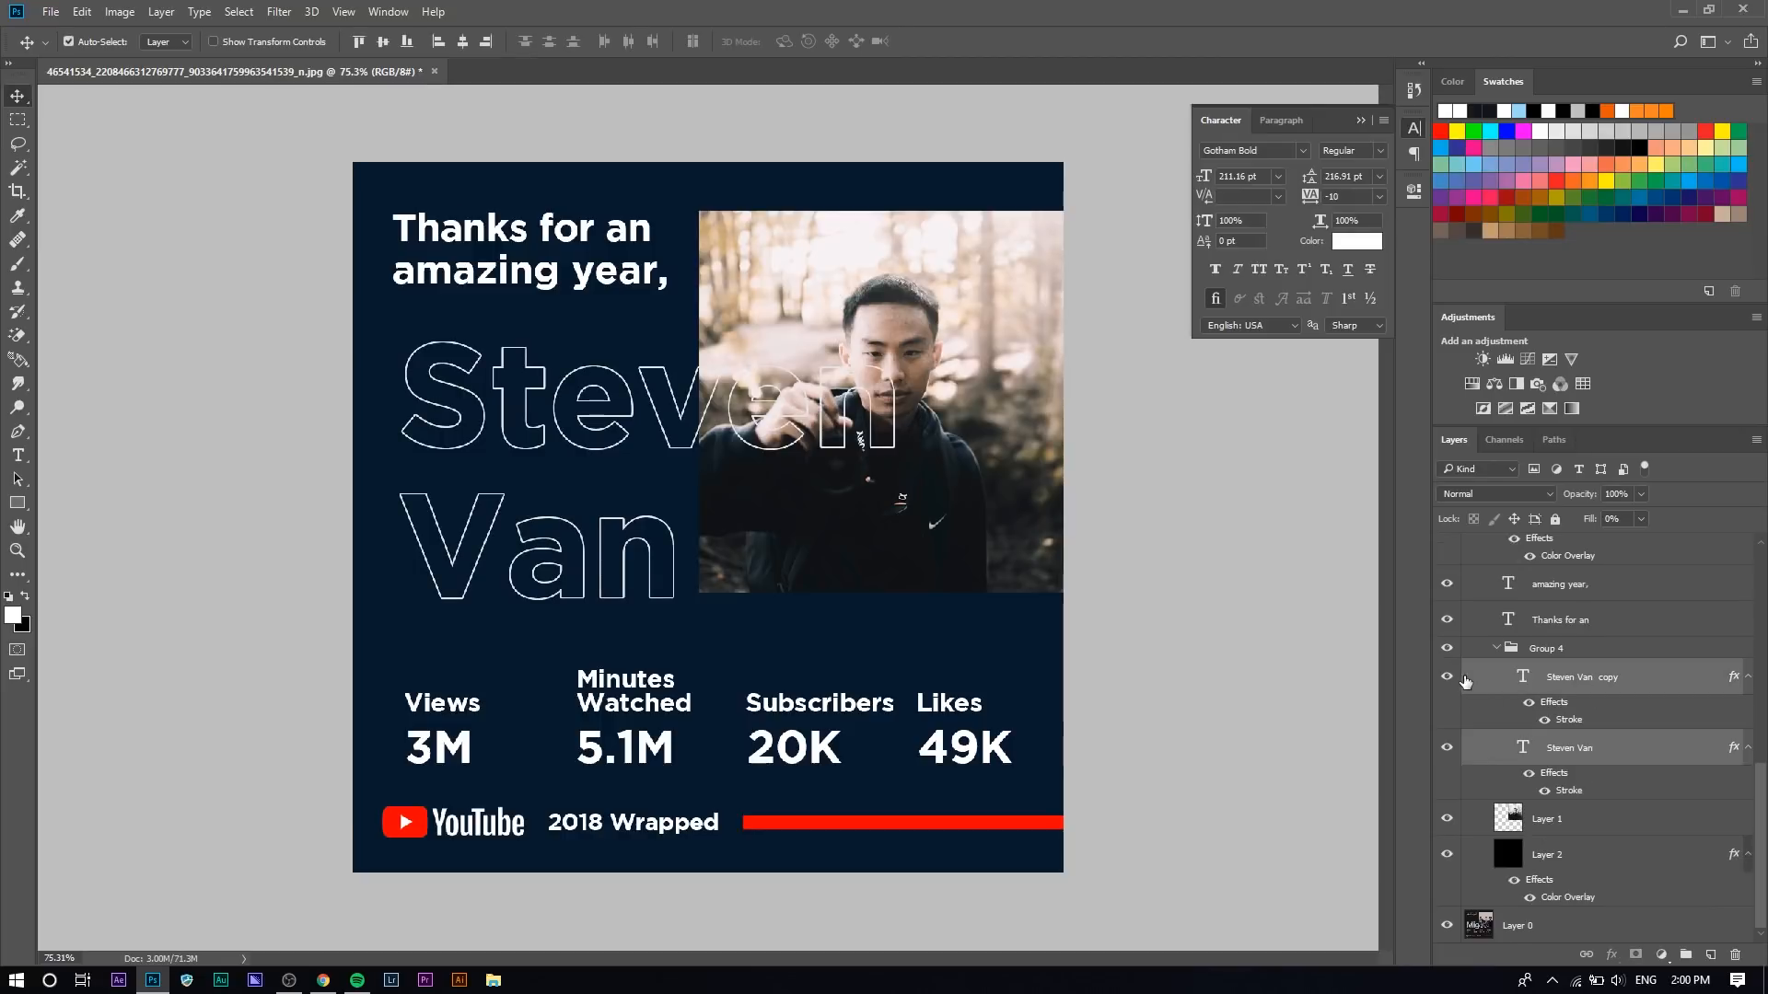
pyautogui.click(1447, 677)
pyautogui.click(1447, 747)
pyautogui.click(1446, 748)
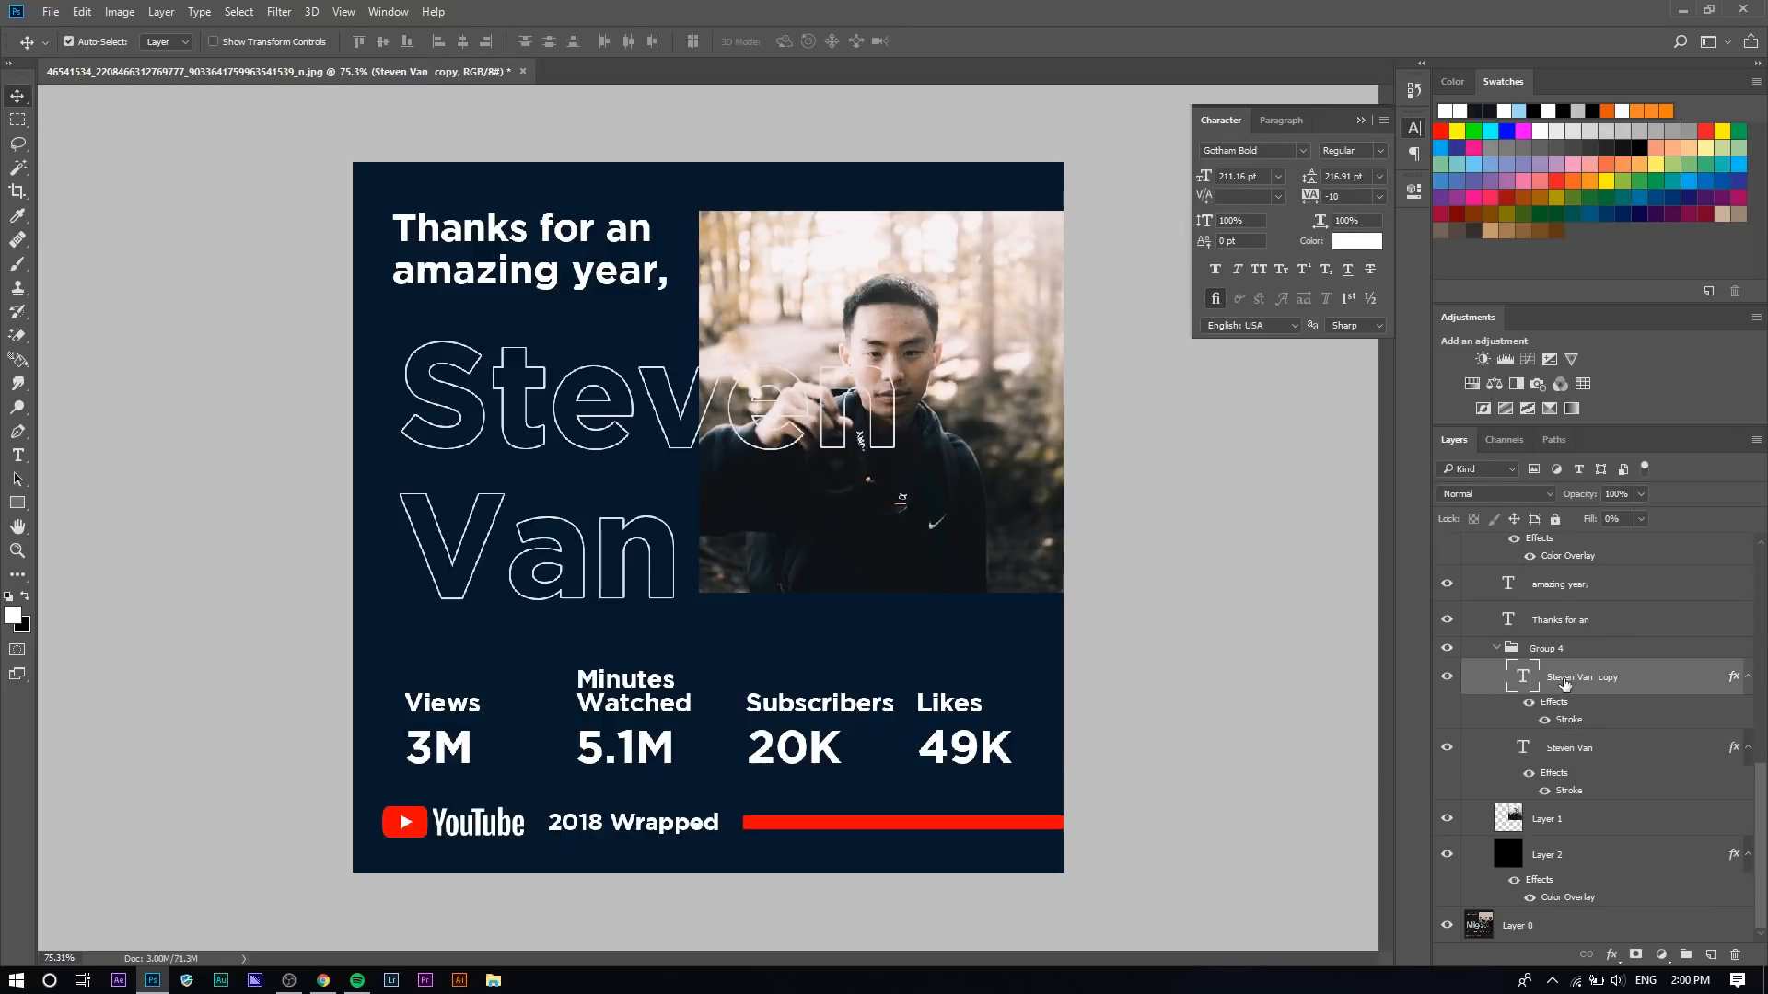
# Step: Clear the layer style from the duplicated name text so it becomes solid white
pyautogui.rightClick(1528, 677)
pyautogui.click(1238, 798)
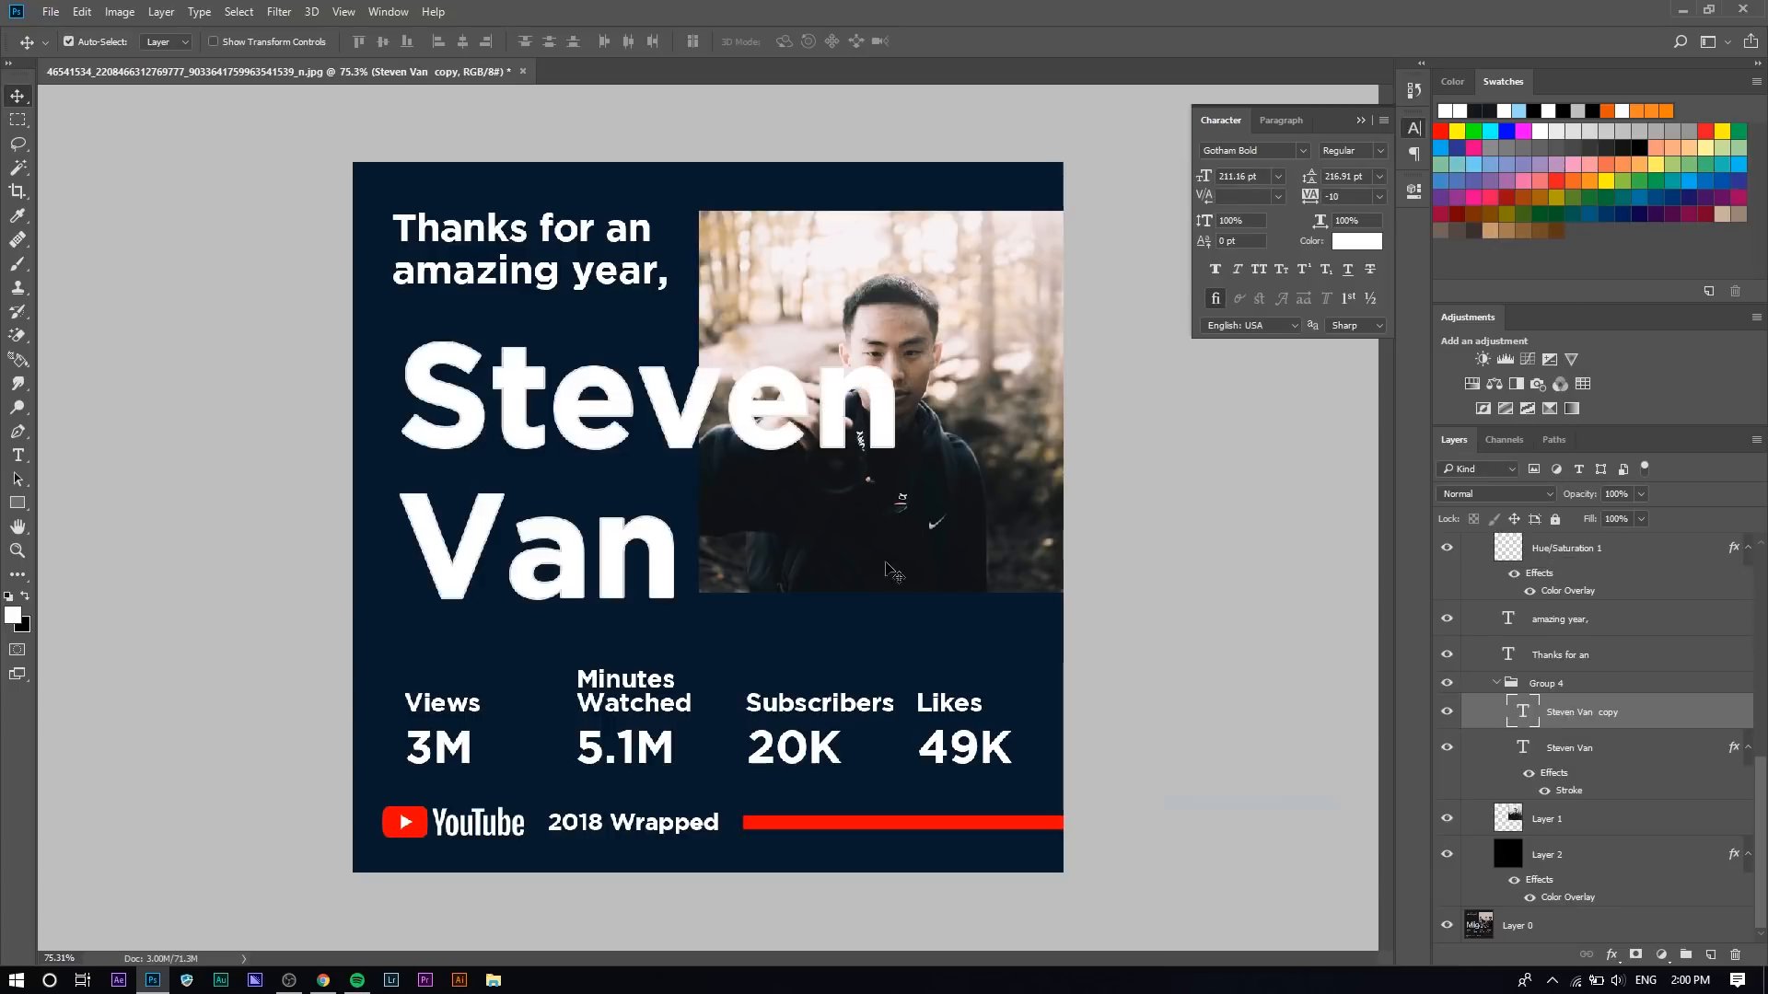
pyautogui.click(1447, 712)
pyautogui.click(1446, 712)
pyautogui.scroll(2, 820, 399)
pyautogui.scroll(2, 972, 265)
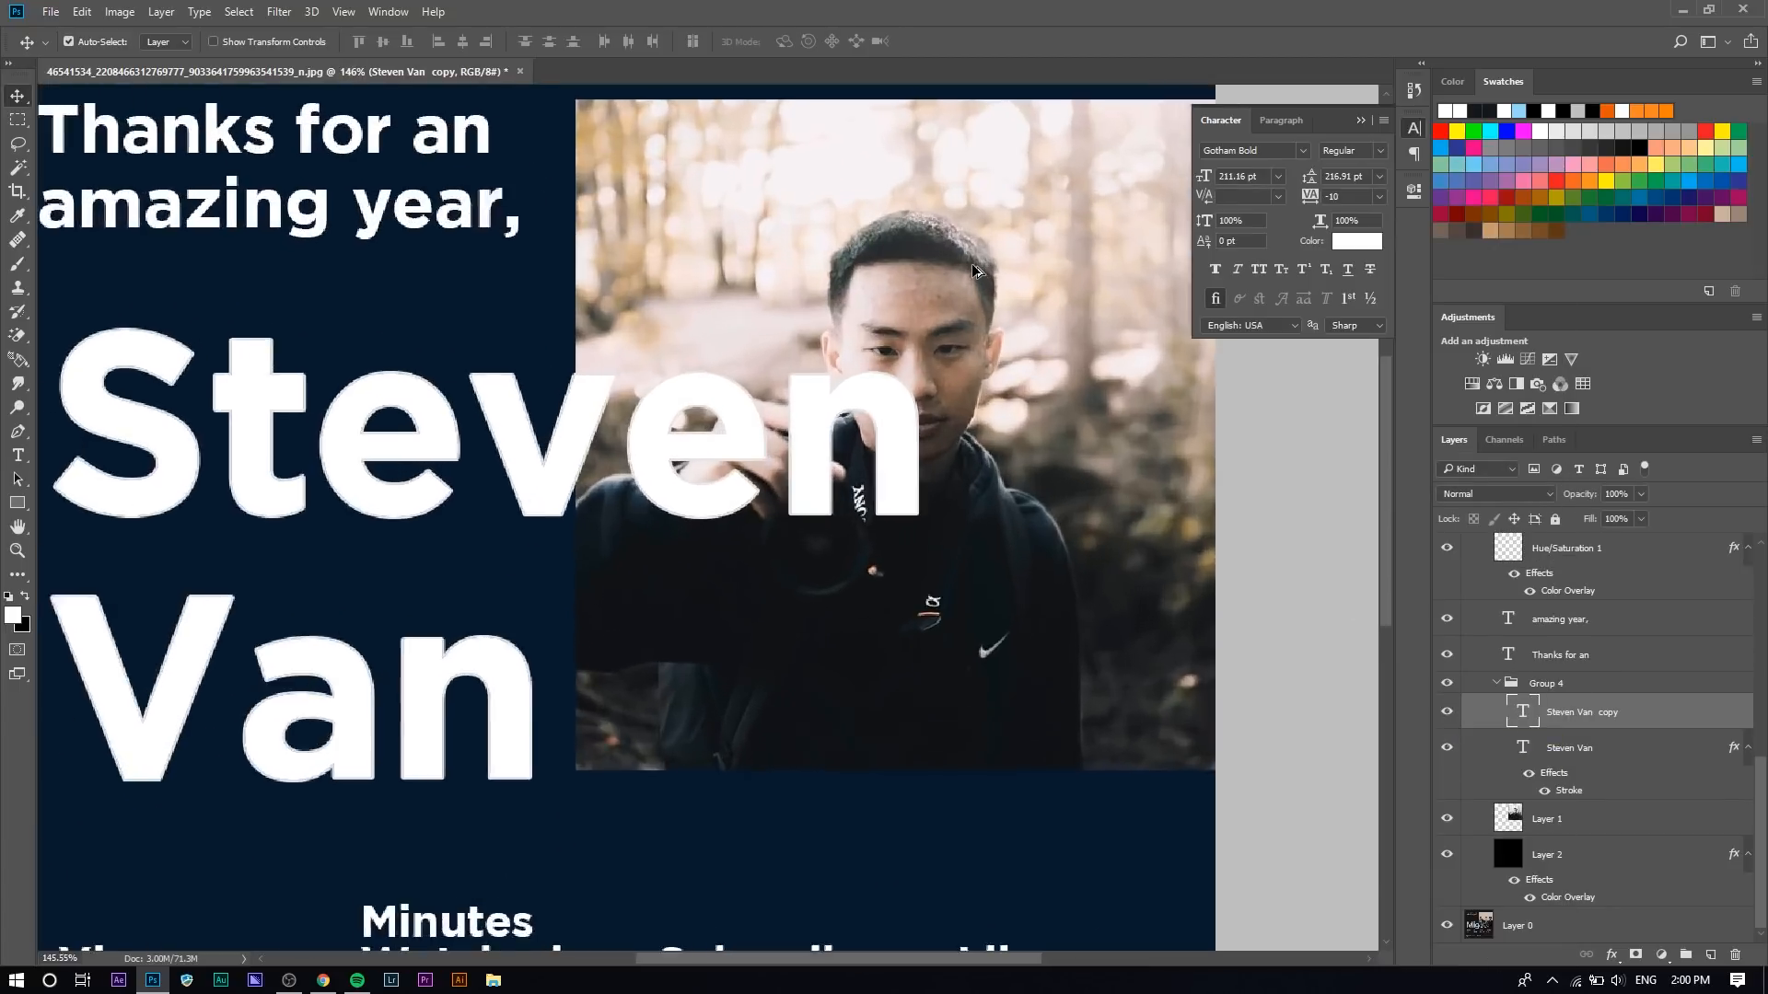
# Step: Rasterize the solid white copy of the name text and delete the part of it that overlaps the photo
pyautogui.rightClick(1639, 711)
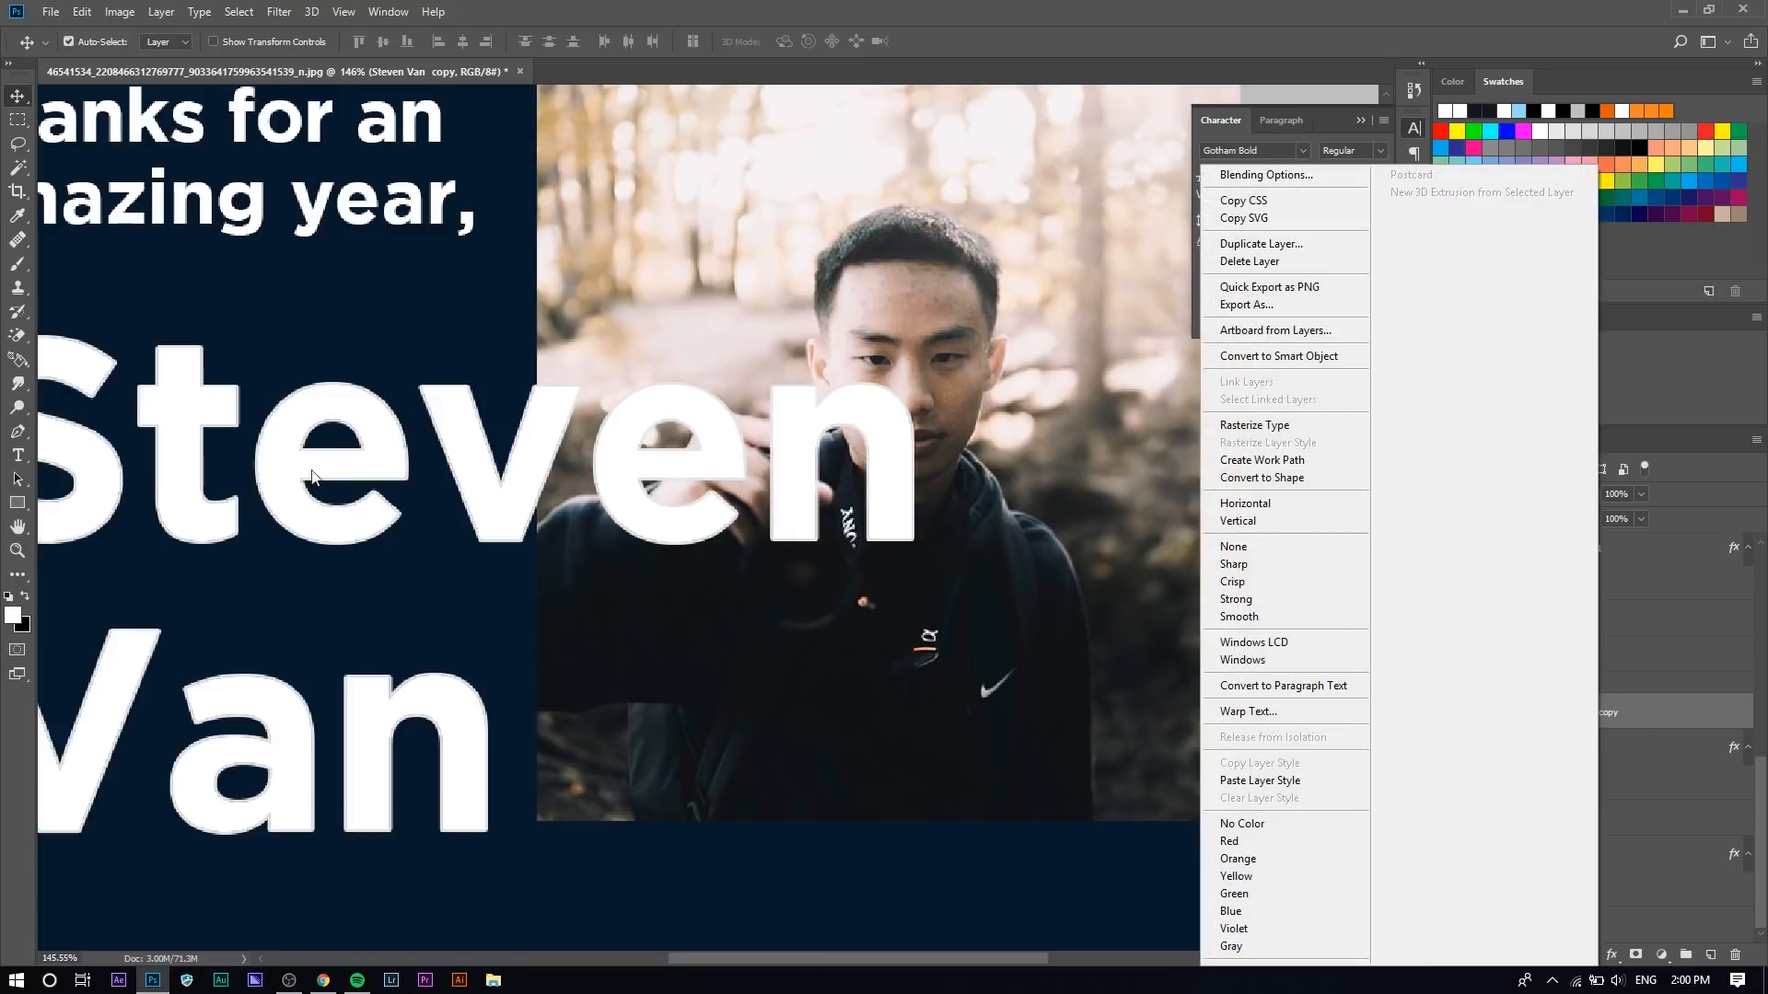
pyautogui.click(1259, 426)
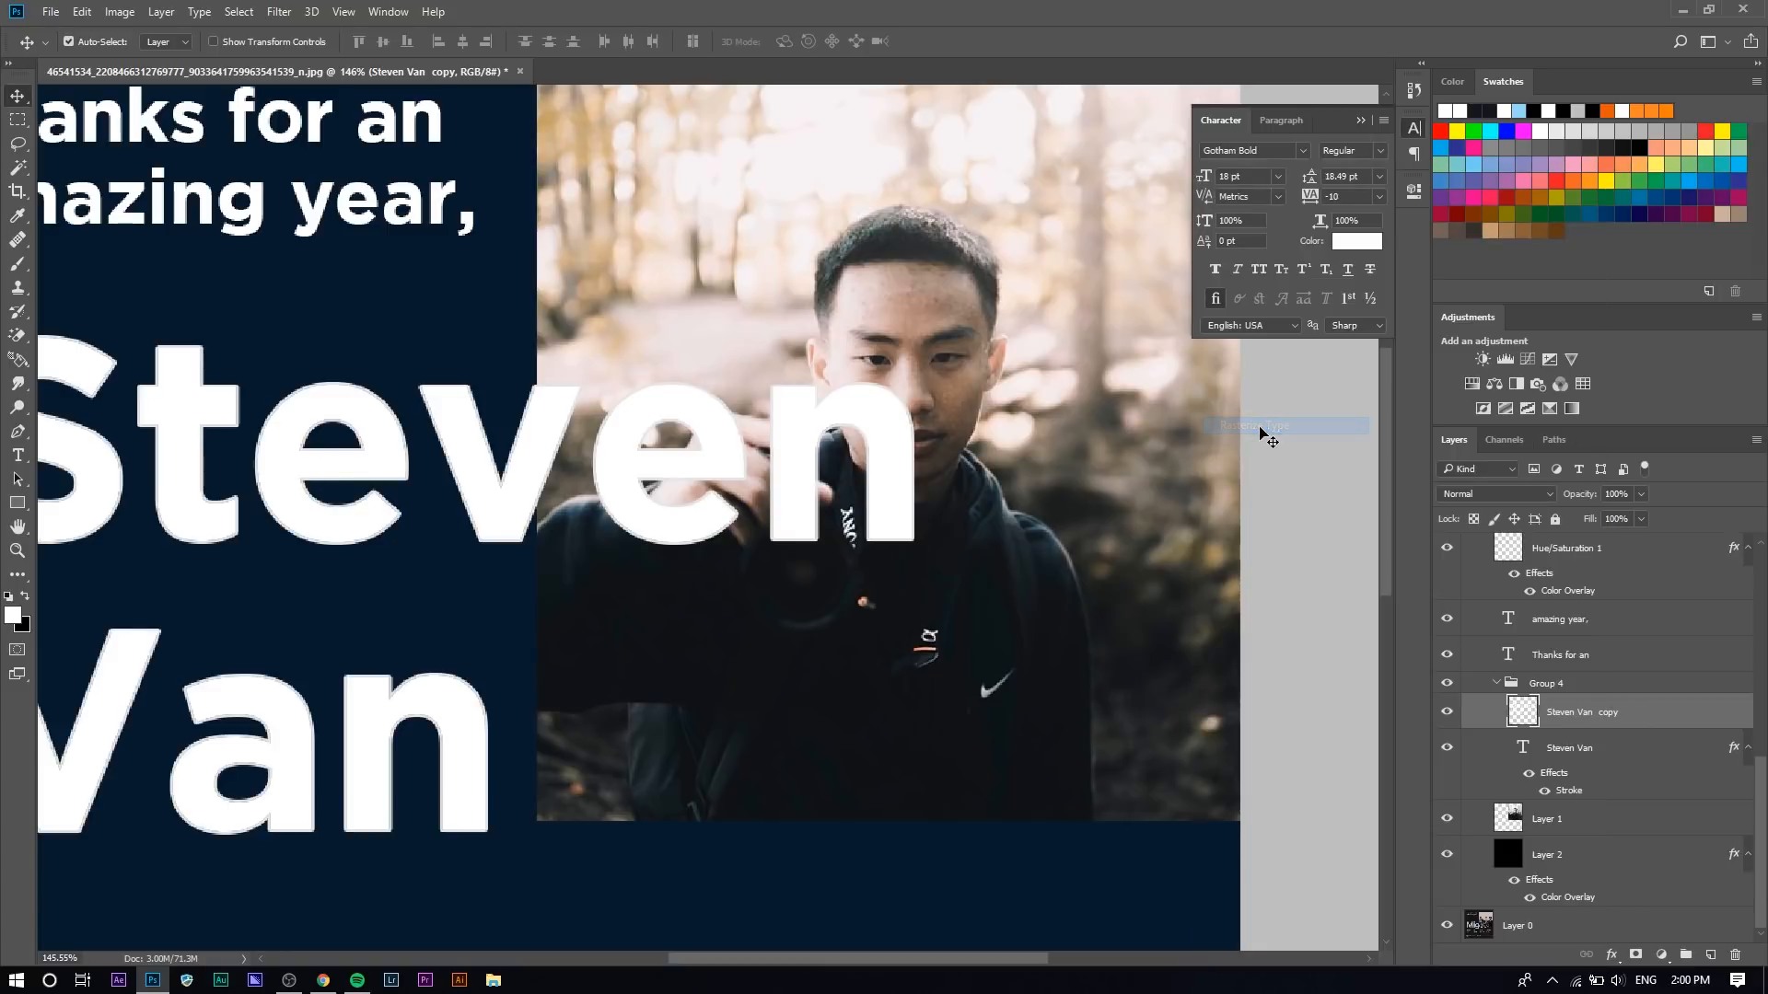
pyautogui.press('m')
pyautogui.moveTo(1016, 223); pyautogui.dragTo(537, 845)
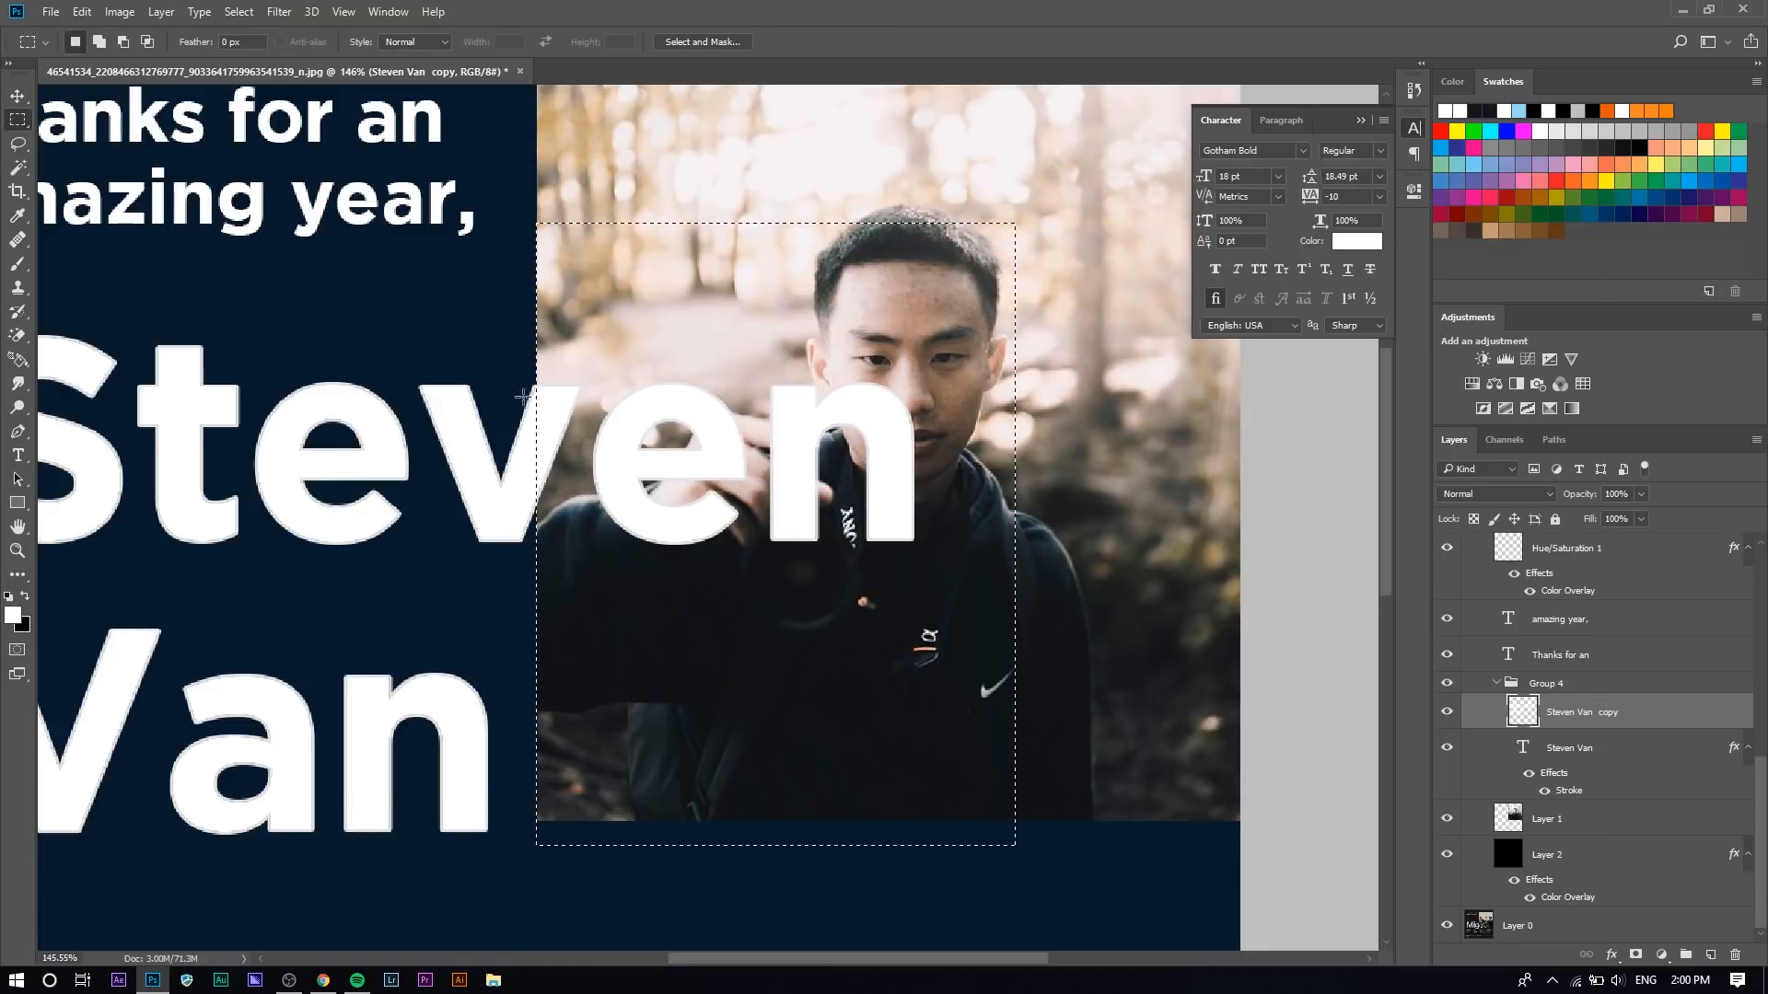
pyautogui.scroll(5, 552, 451)
pyautogui.scroll(-3, 556, 503)
pyautogui.press('Delete')
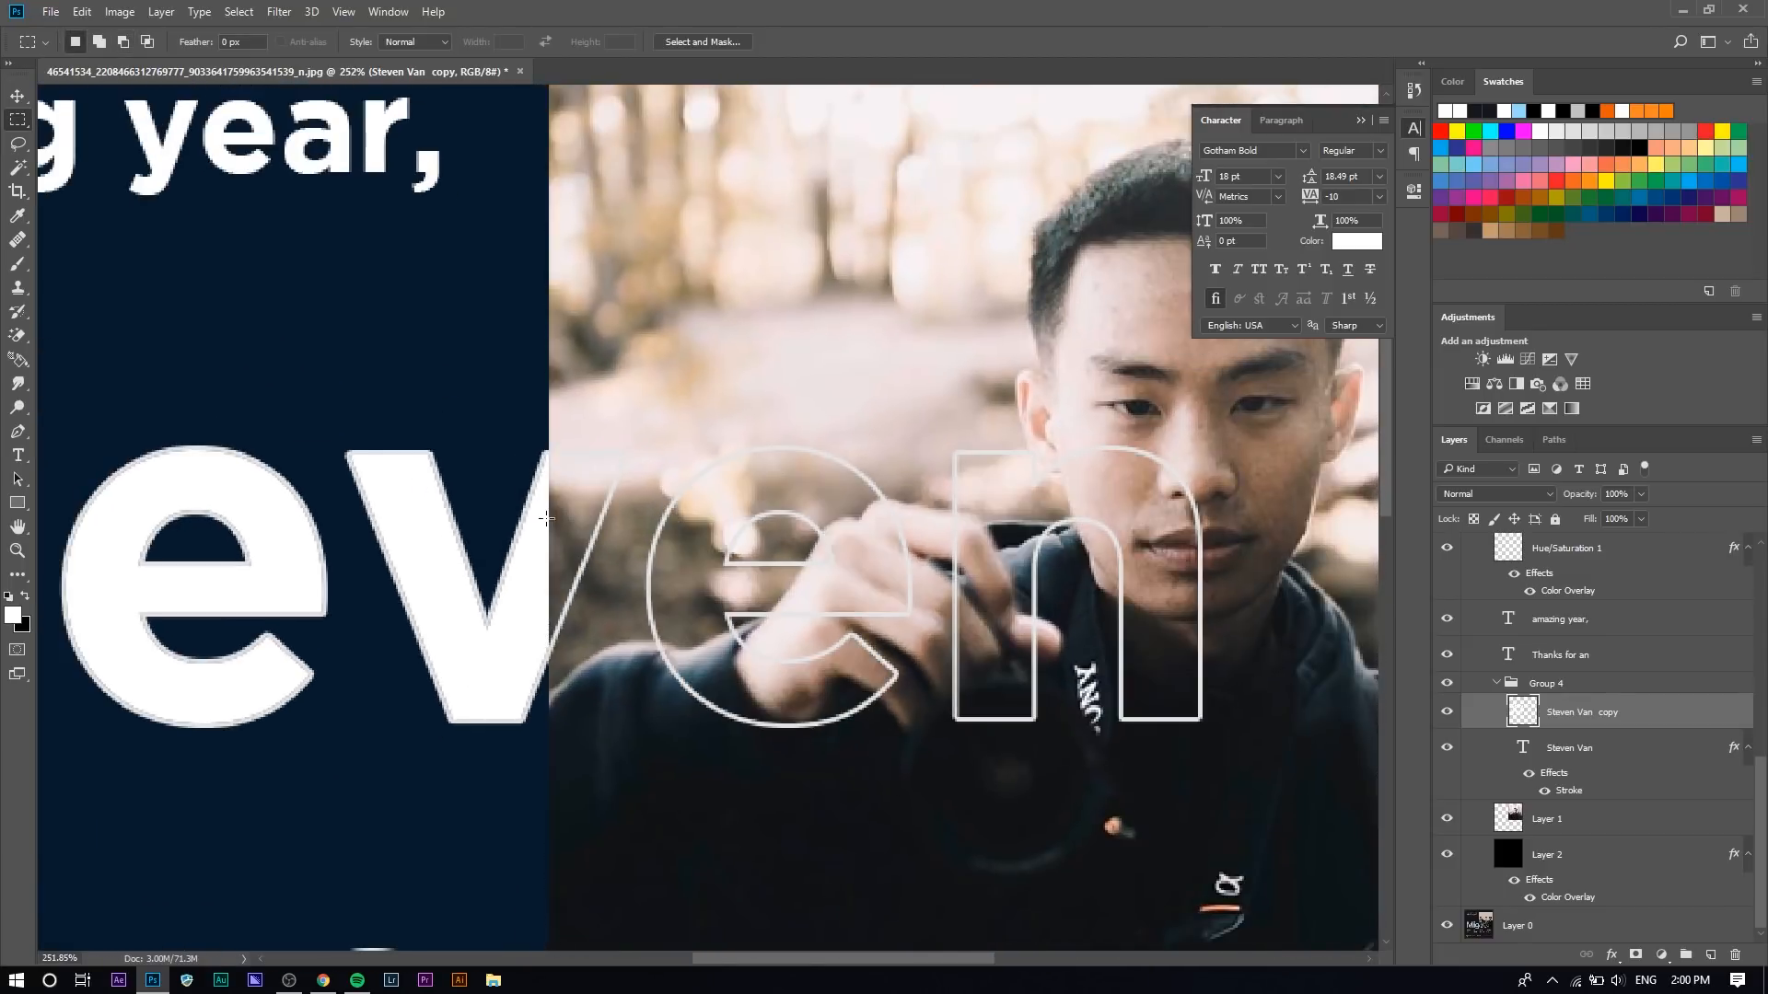
pyautogui.scroll(-4, 545, 518)
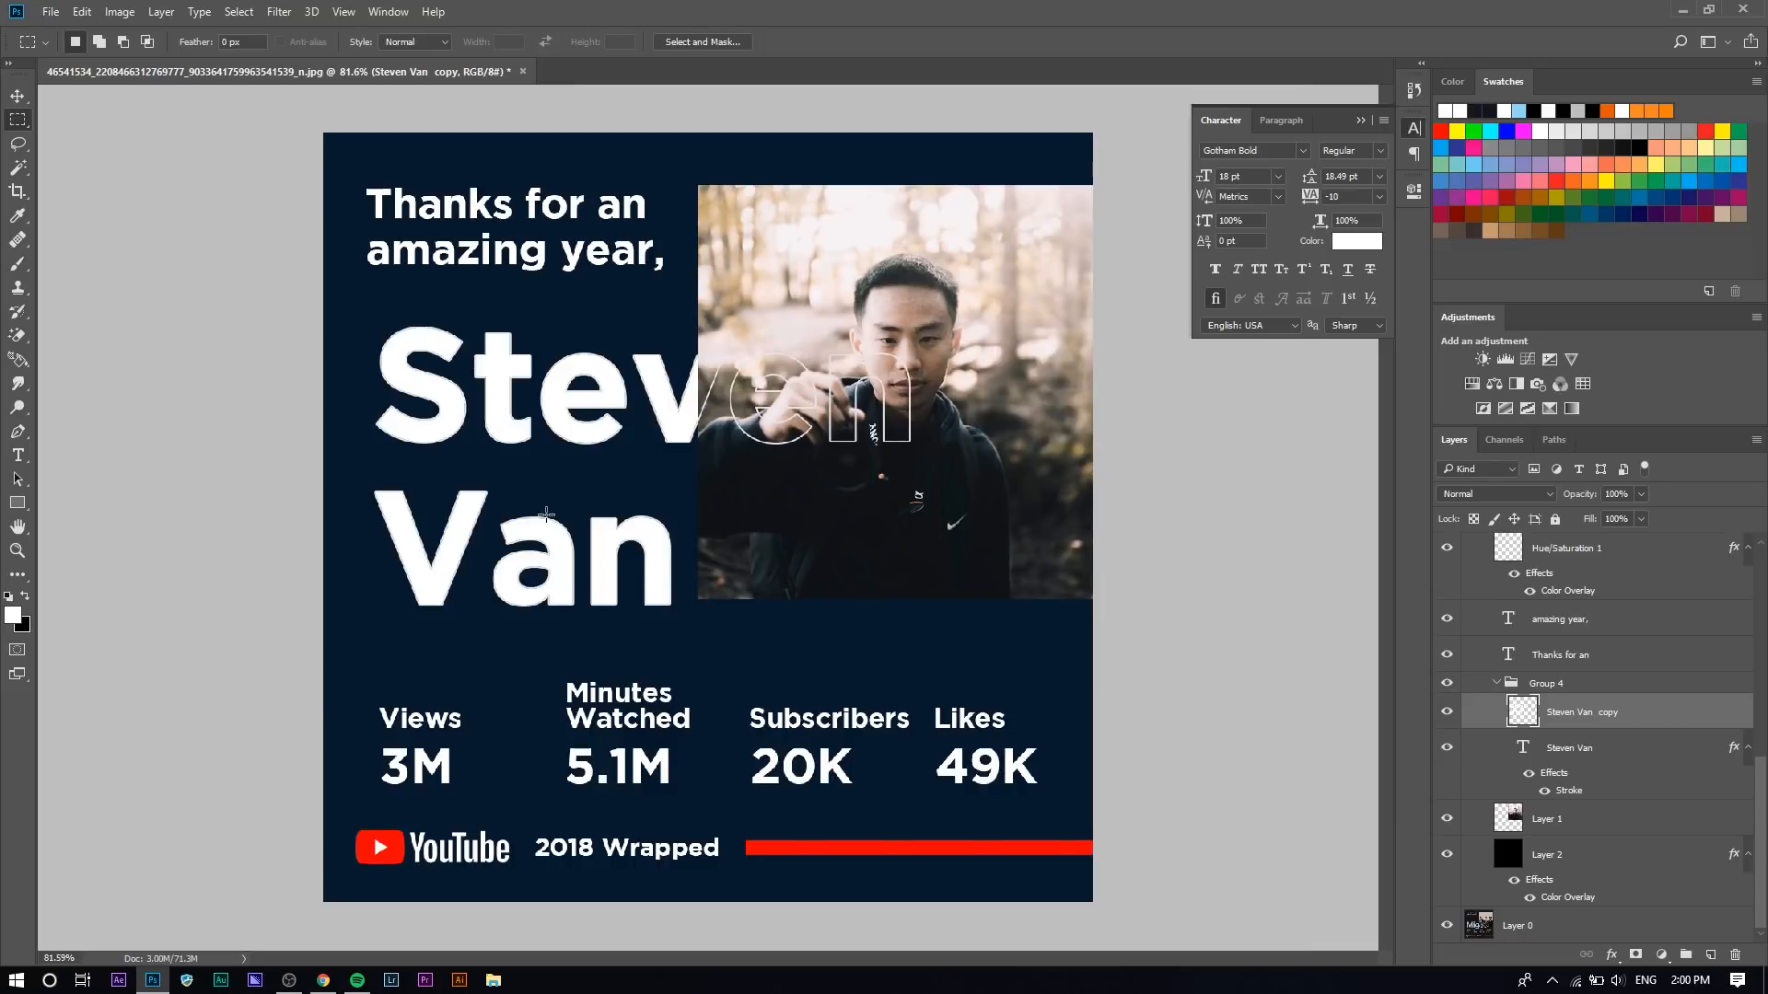
# Step: Temporarily hide the dark blue background layer to compare the poster's text layout with the original reference image beneath it
pyautogui.scroll(3, 509, 832)
pyautogui.scroll(-3, 378, 819)
pyautogui.scroll(3, 512, 286)
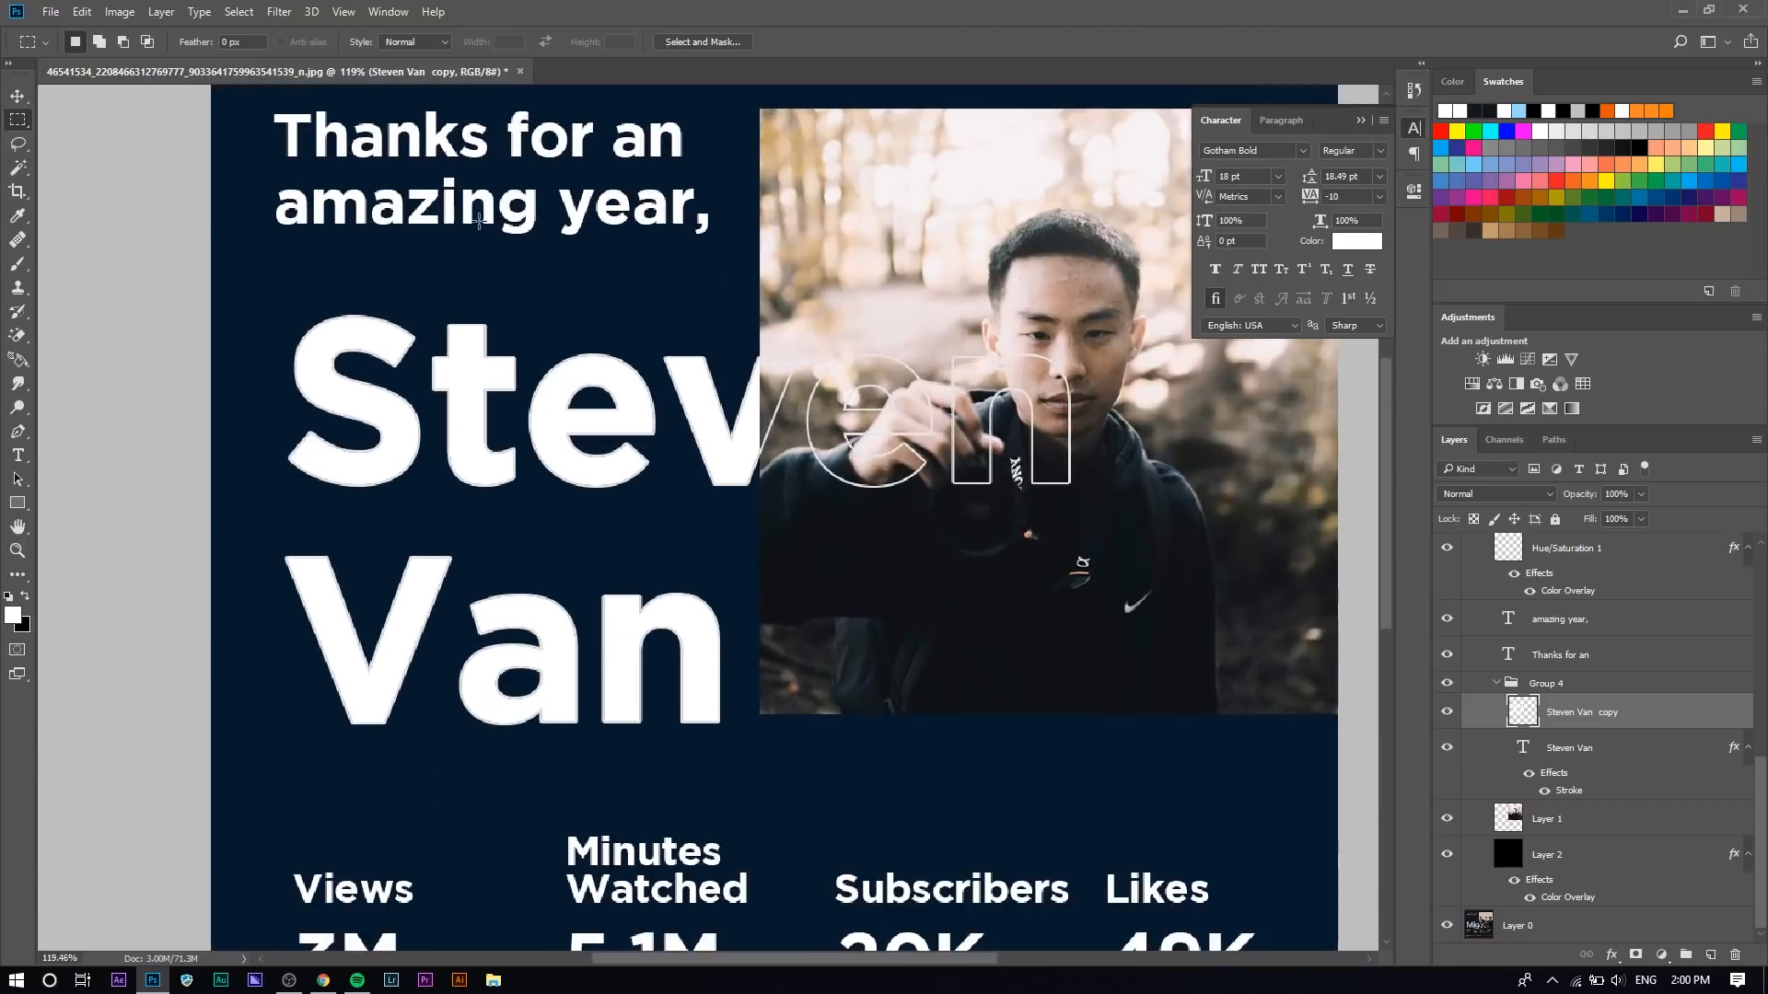
pyautogui.scroll(1, 512, 286)
pyautogui.scroll(2, 1471, 804)
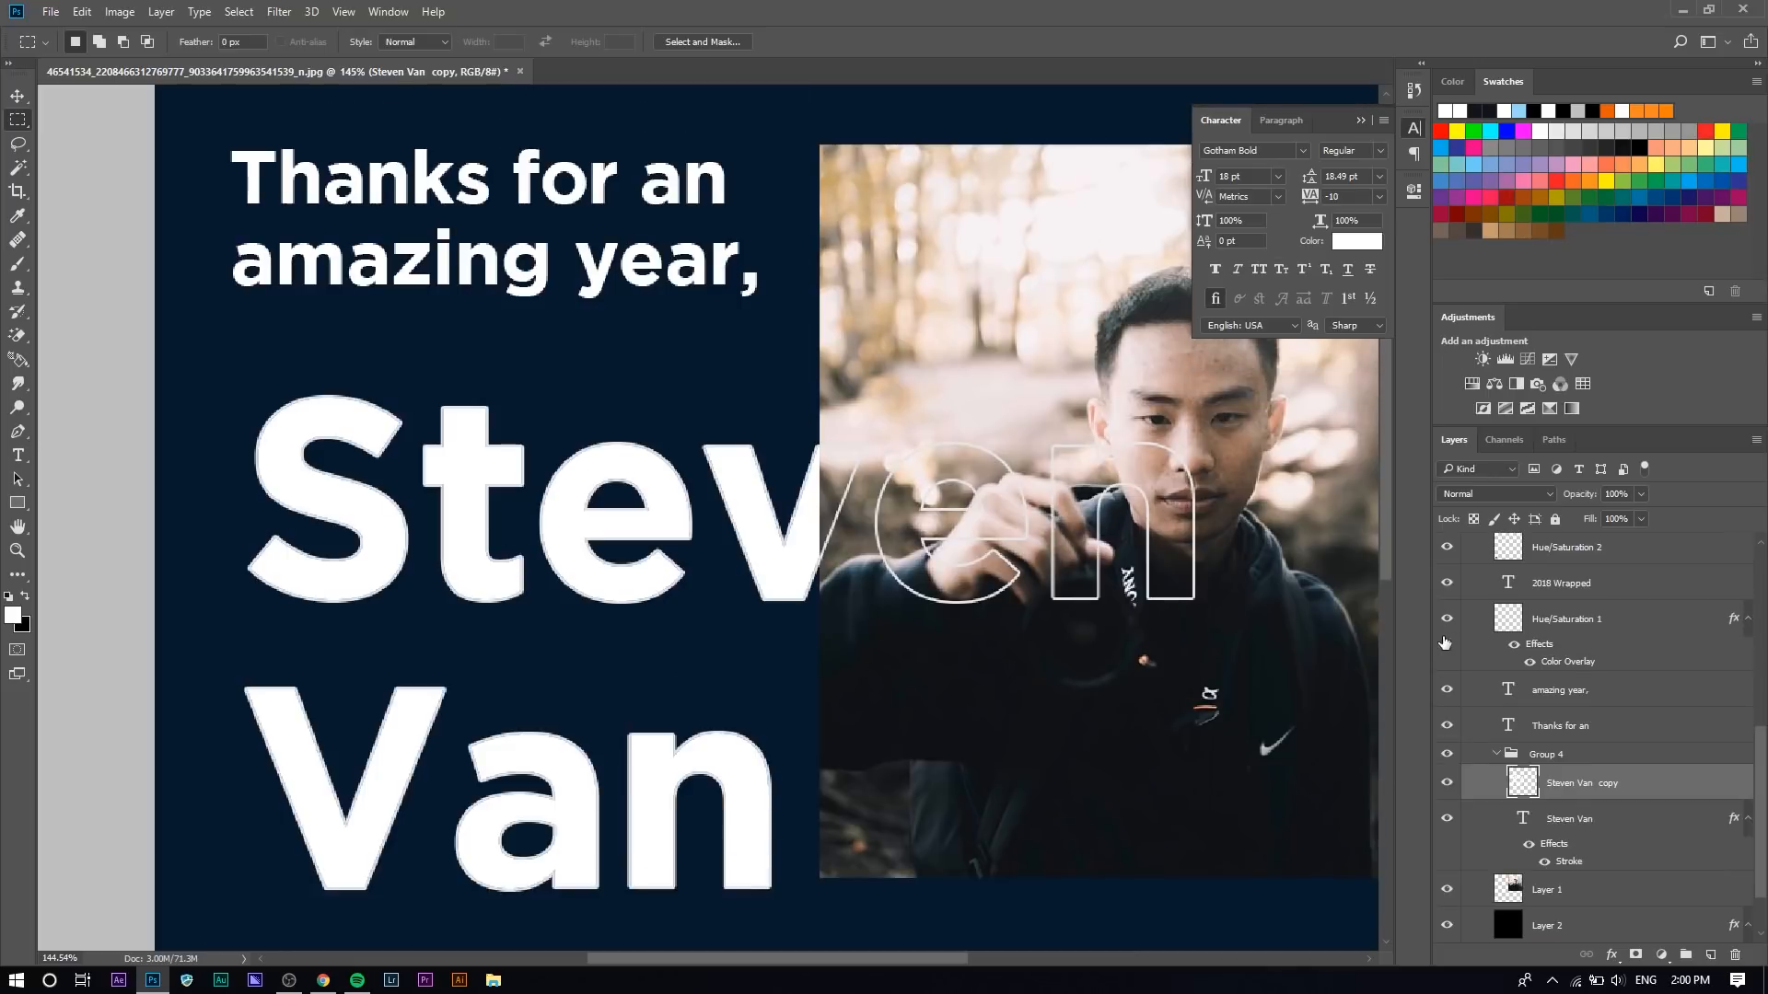
pyautogui.scroll(-2, 1471, 804)
pyautogui.click(1447, 854)
pyautogui.scroll(3, 261, 181)
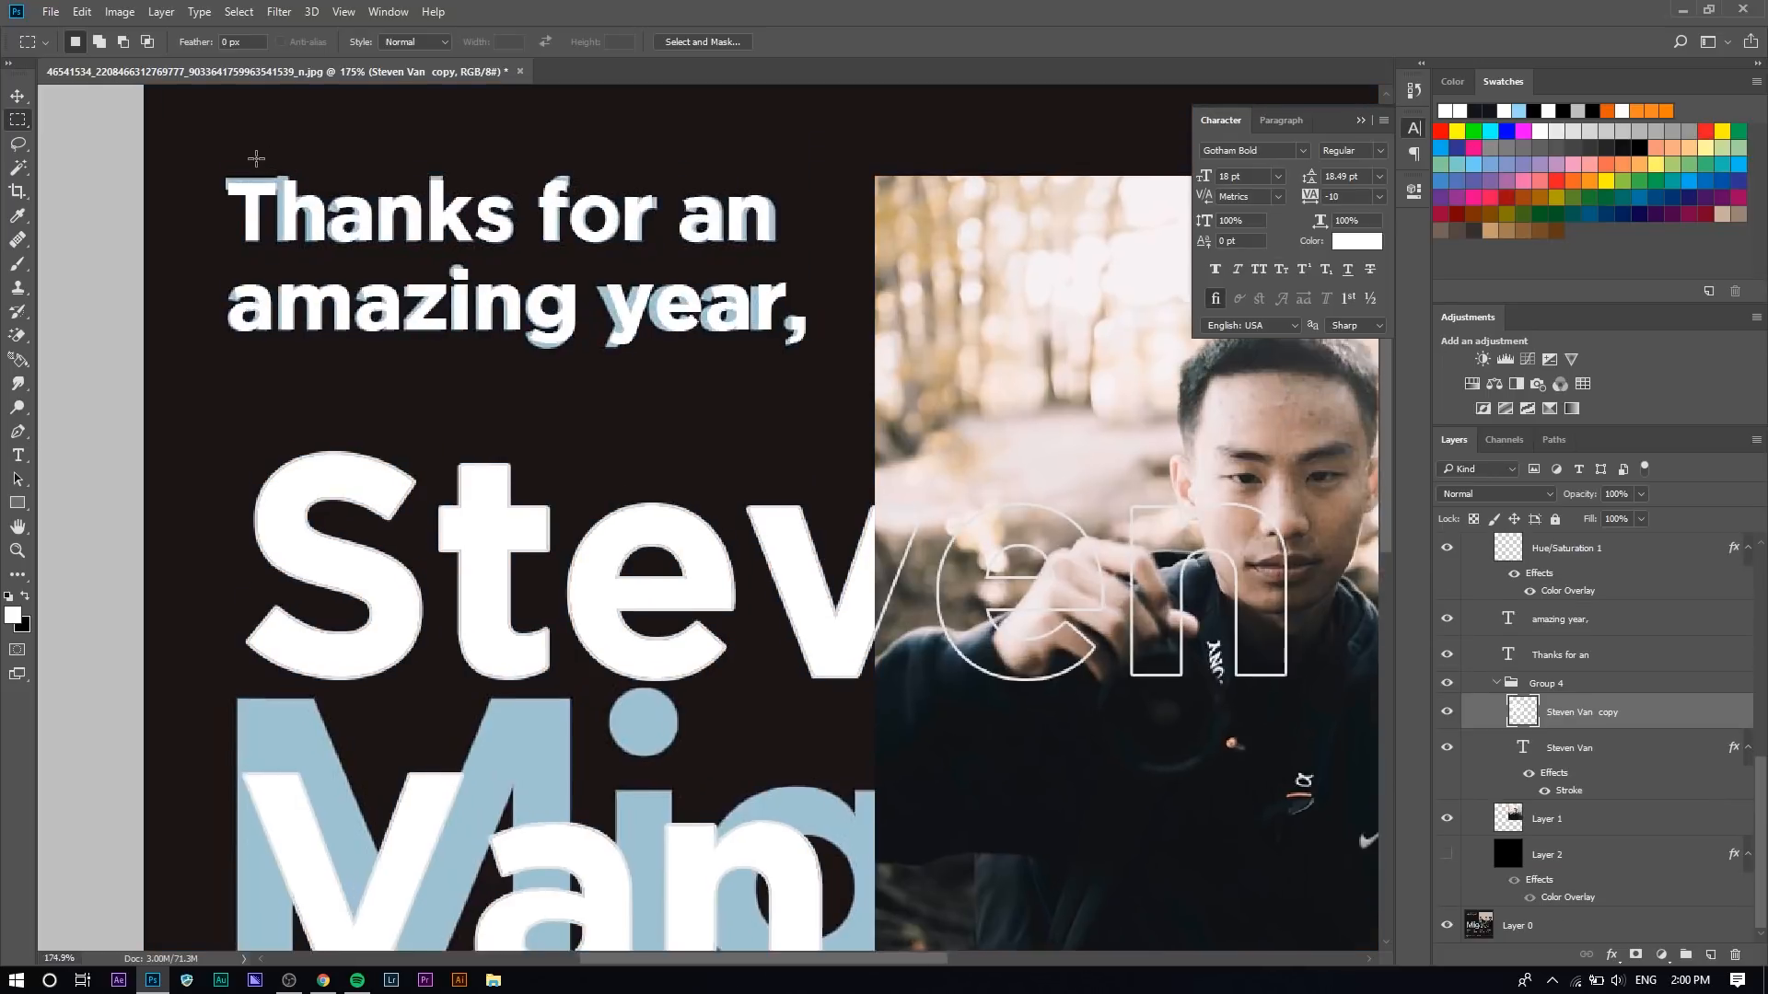
pyautogui.scroll(-15, 565, 678)
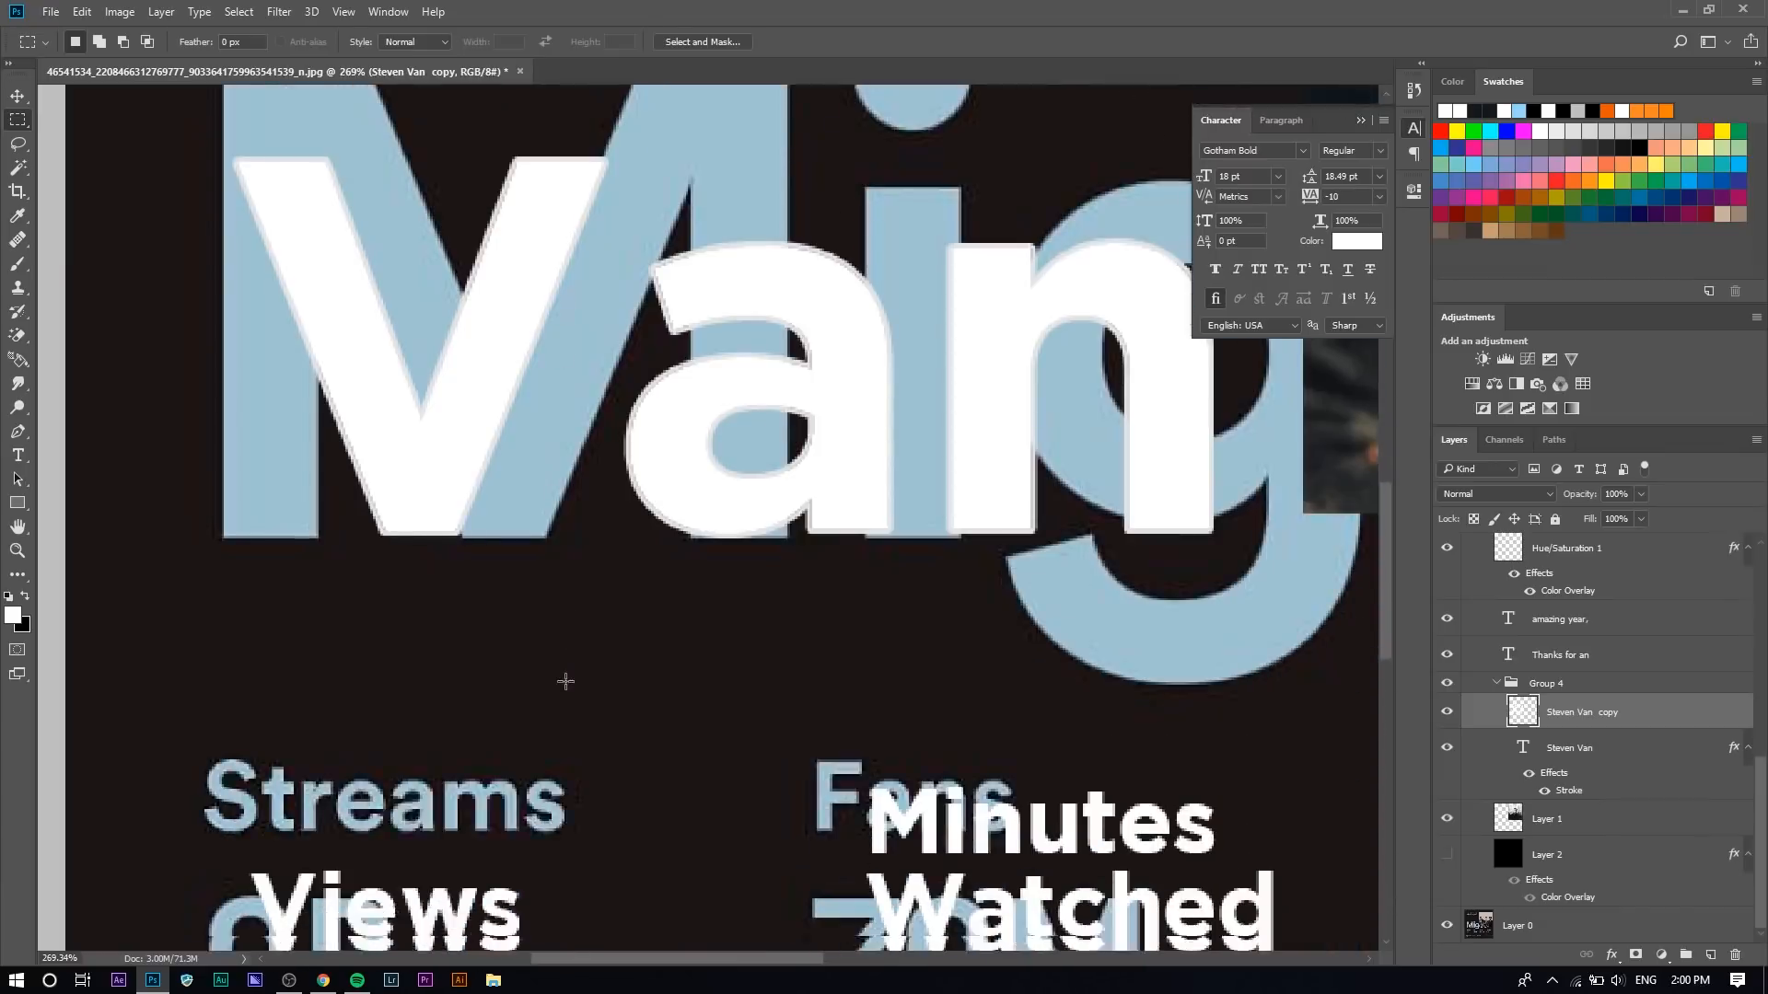
pyautogui.scroll(-5, 299, 434)
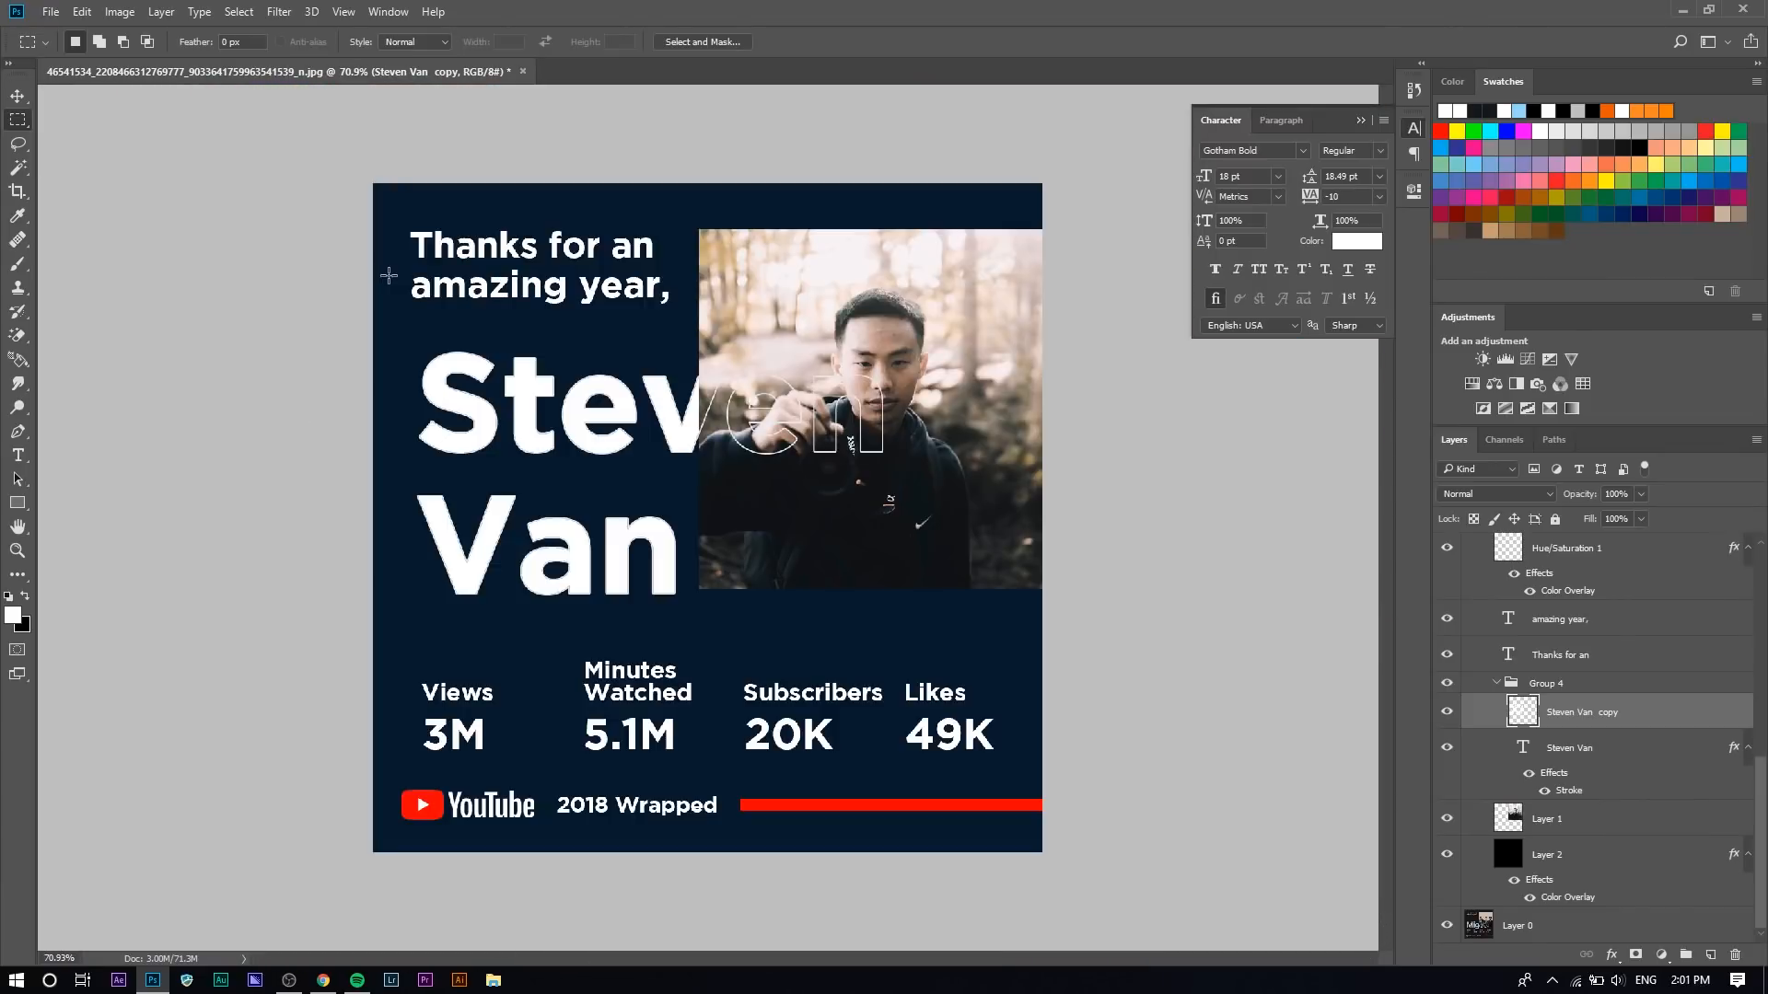